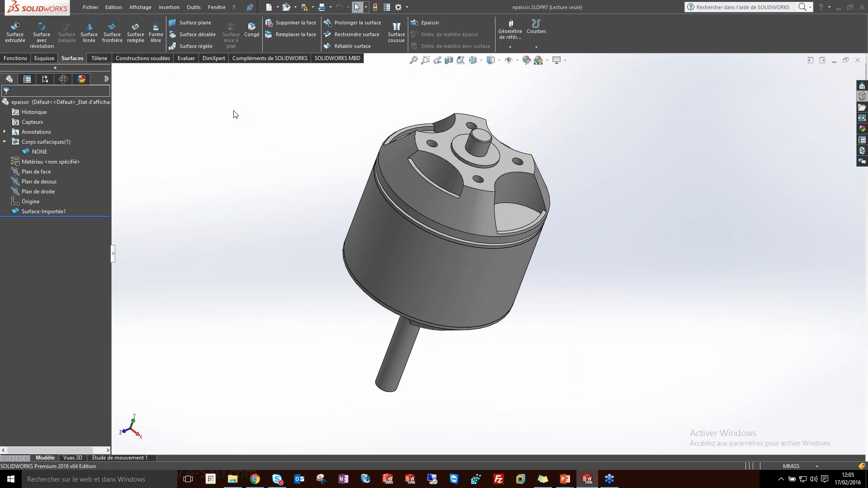
Thicken the imported motor surface body with the option to create a solid from the enclosed volume
left_click(436, 24)
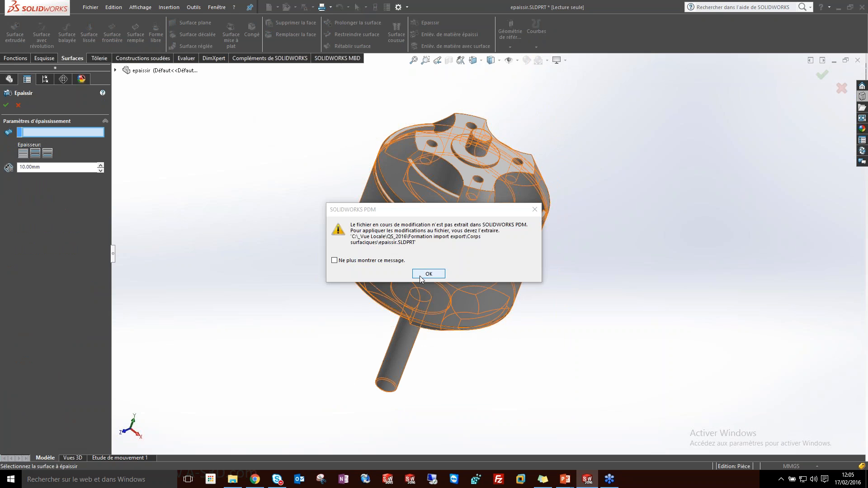
left_click(421, 276)
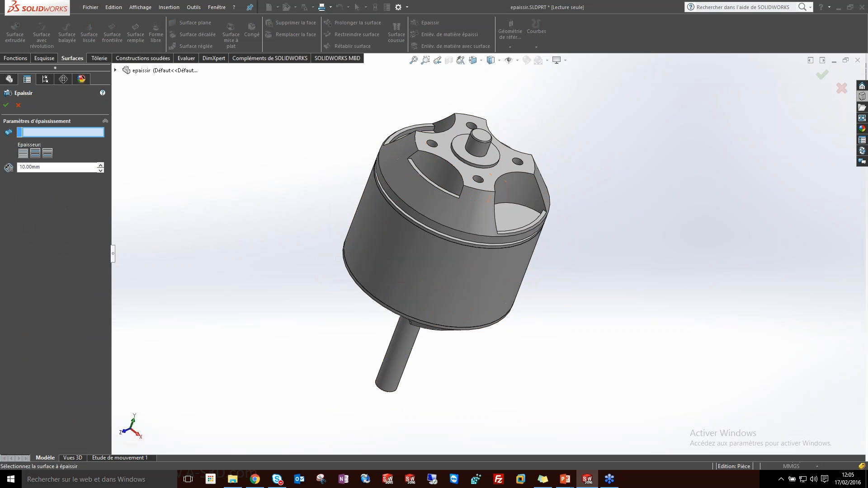
left_click(400, 244)
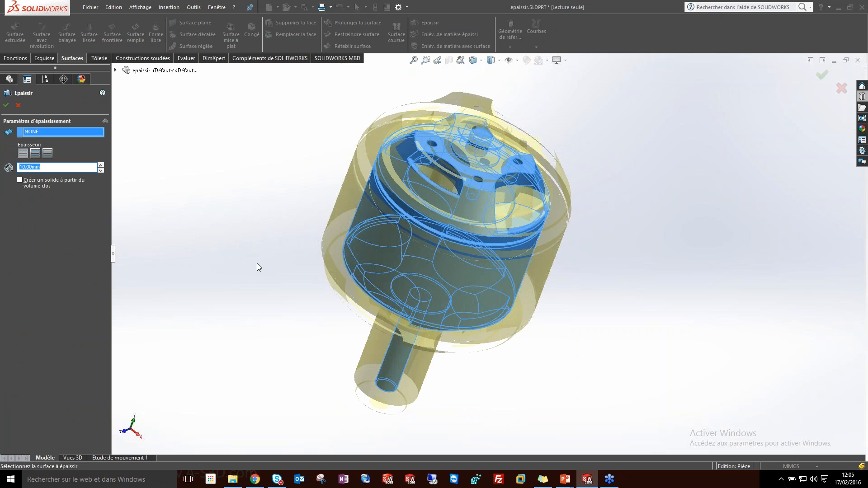
left_click(42, 185)
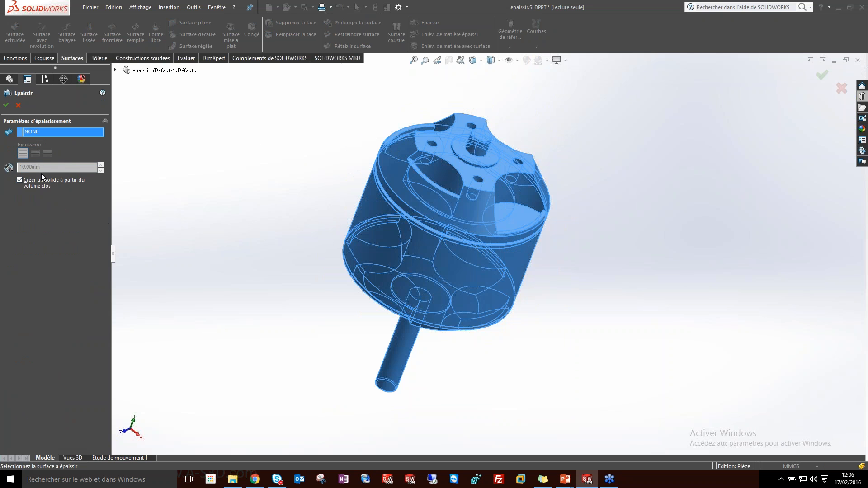
left_click(7, 107)
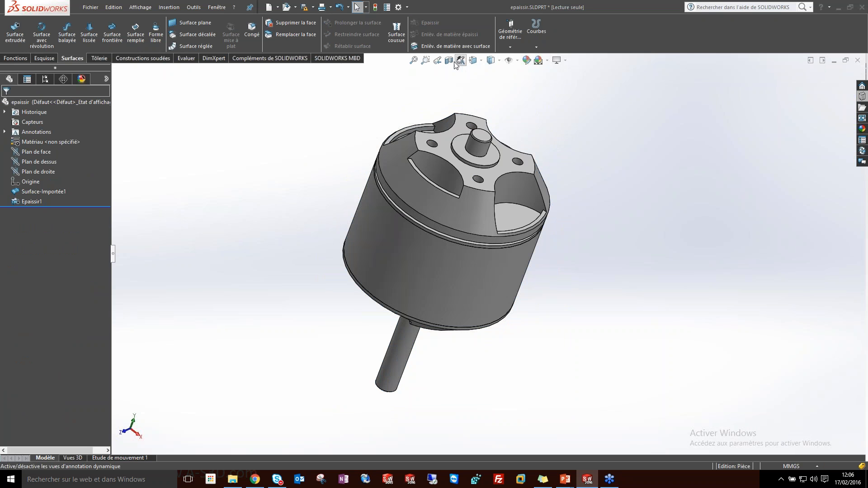
Apply a section view along the front plane (Plan de face) at 33 mm and inspect the inside of the motor body
left_click(449, 62)
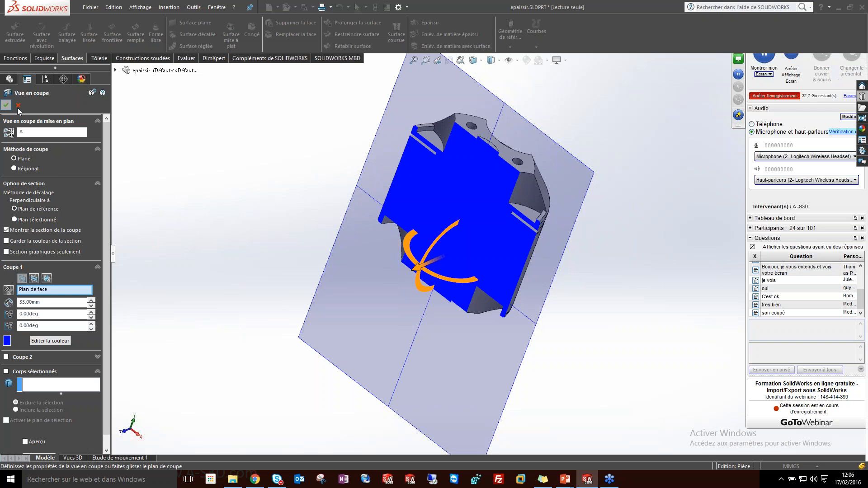
left_click(6, 107)
middle_click_drag(334, 196, 425, 212)
left_click(442, 228)
left_click(246, 158)
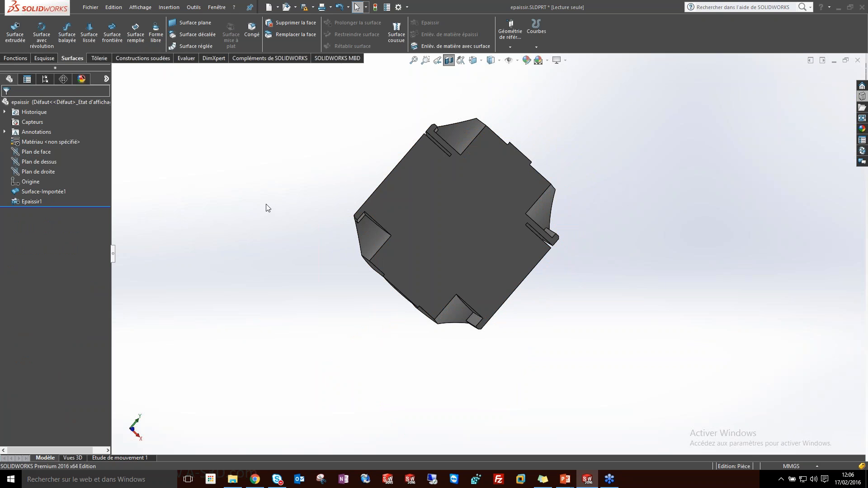
Close the part and open surface cousue.SLDPRT without checking it out of PDM
key("ctrl+w")
left_click(410, 247)
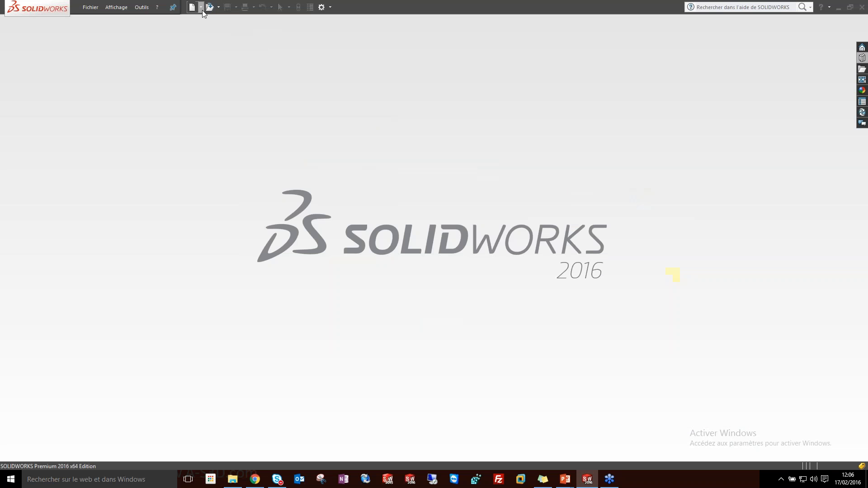
left_click(208, 12)
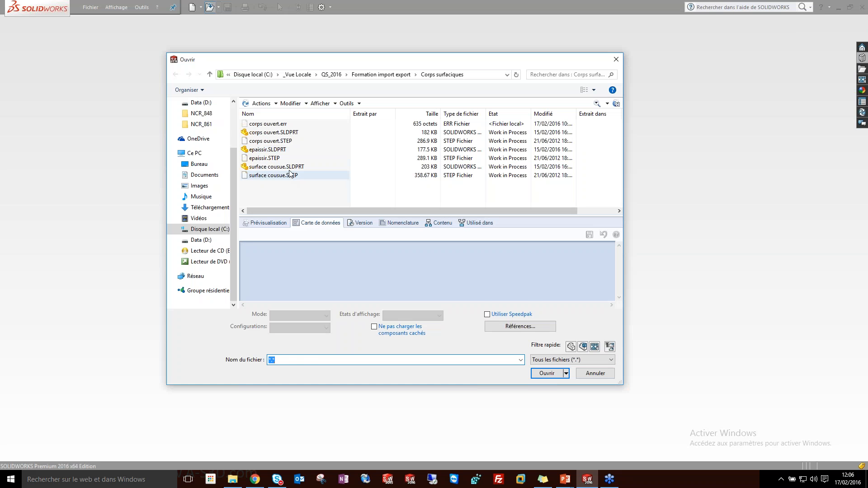
left_click(290, 167)
left_click(547, 373)
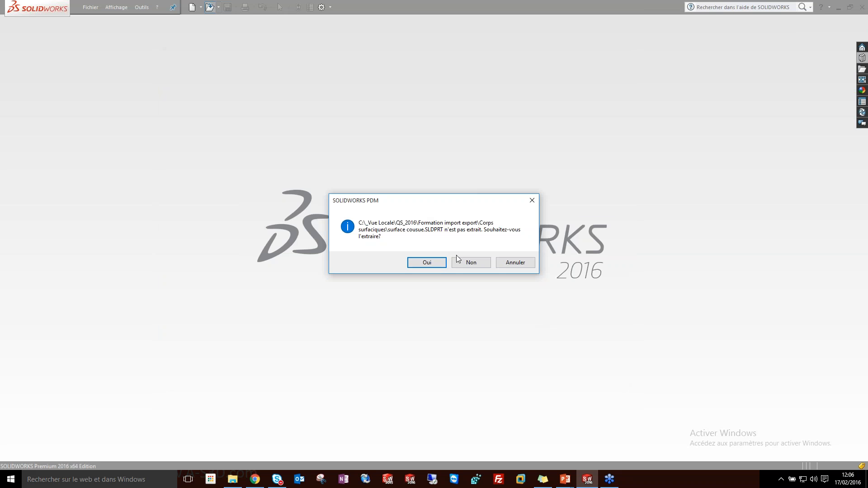
left_click(470, 263)
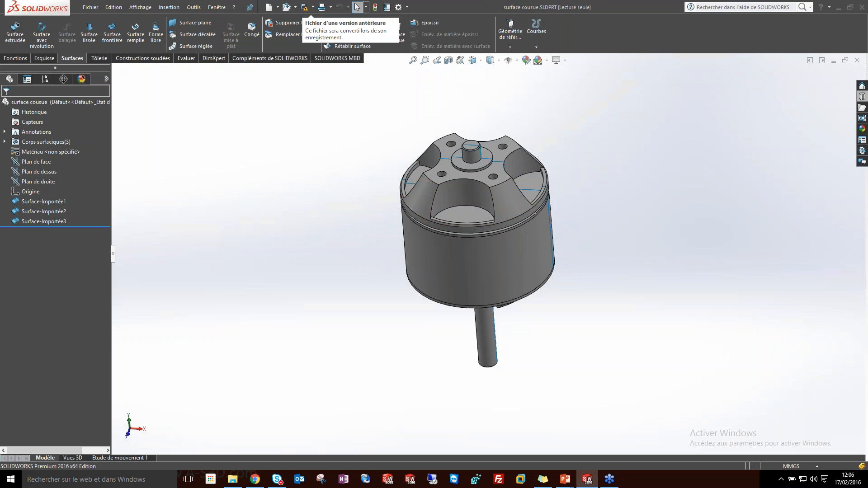
Expand the surface bodies folder and examine which portion of the motor each of the three imported surface bodies covers
middle_click_drag(364, 242, 456, 239)
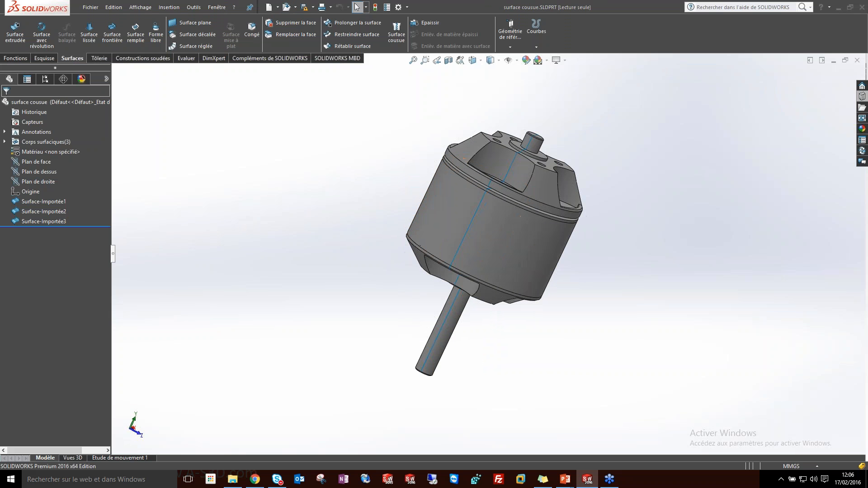
left_click(5, 142)
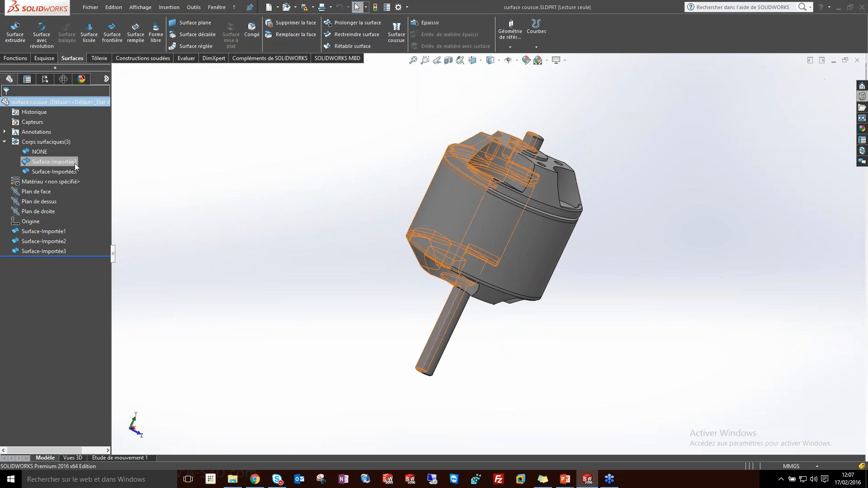
left_click(40, 152)
middle_click_drag(295, 236, 550, 176)
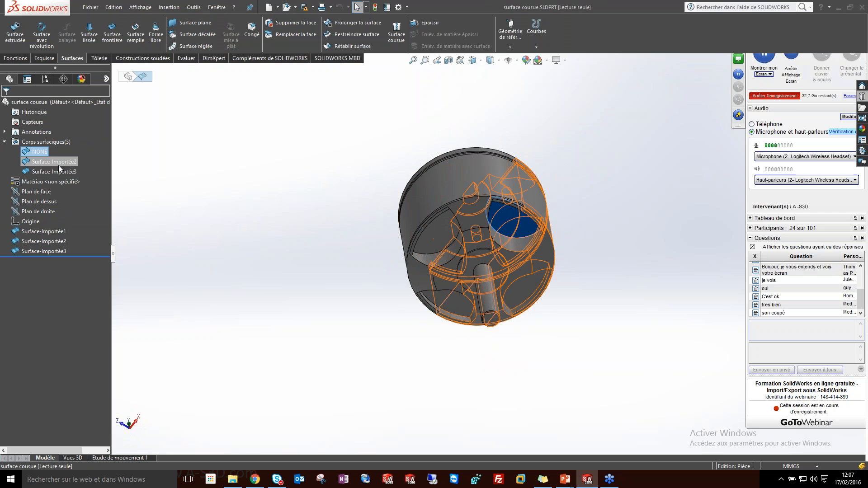
left_click(56, 162)
middle_click_drag(294, 154, 254, 314)
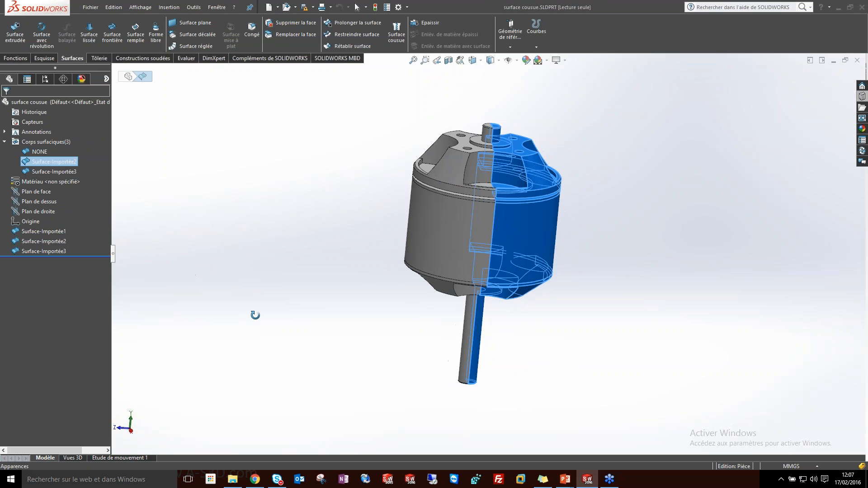
left_click(63, 250)
middle_click_drag(235, 238, 312, 227)
left_click(312, 227)
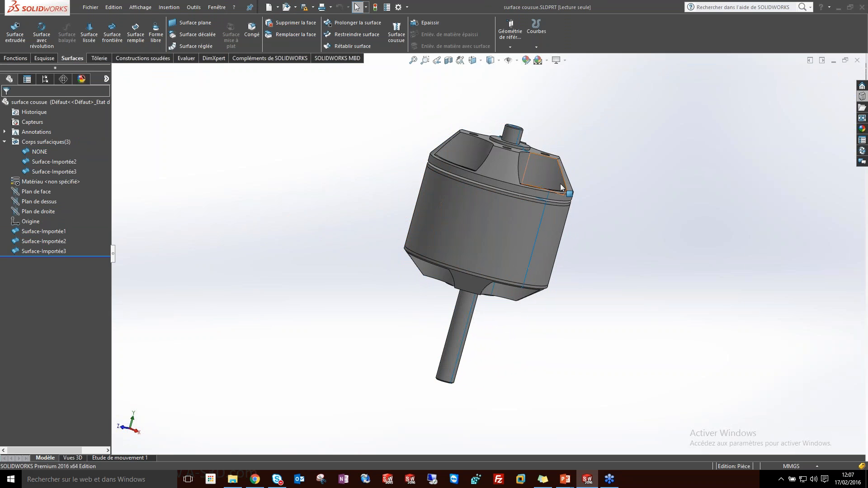
middle_click_drag(561, 249, 545, 227)
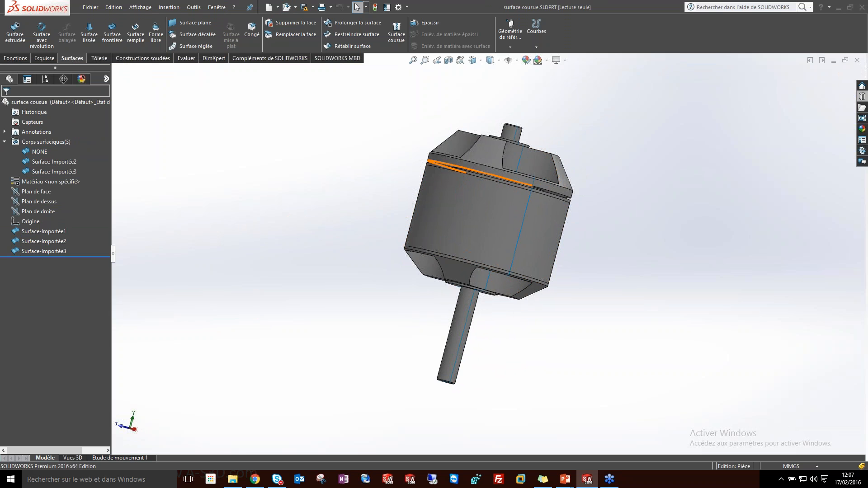
middle_click_drag(480, 180, 482, 247)
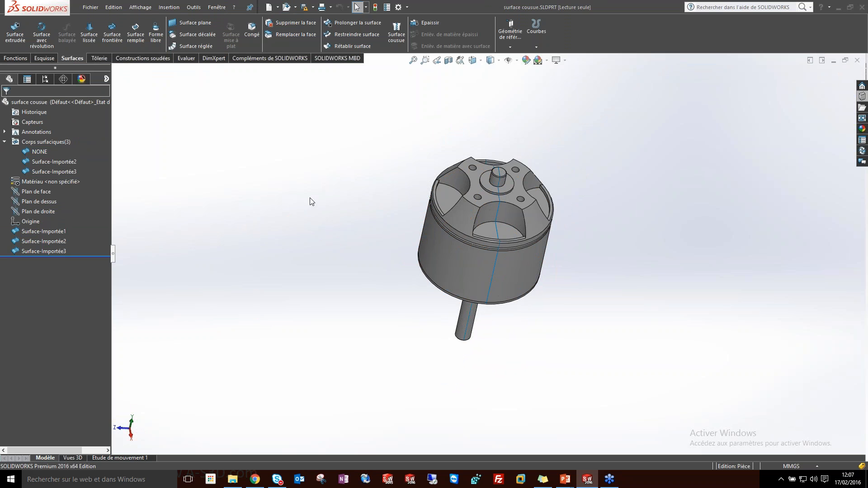
middle_click_drag(475, 227, 506, 199)
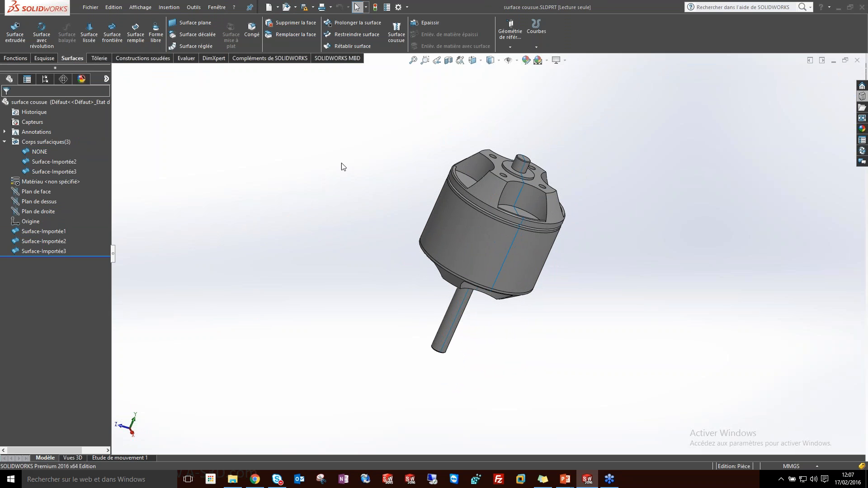
Start a Knit Surface feature and select the three imported surface bodies Surface-Importée3, Surface-Importée2 and NONE
left_click(403, 36)
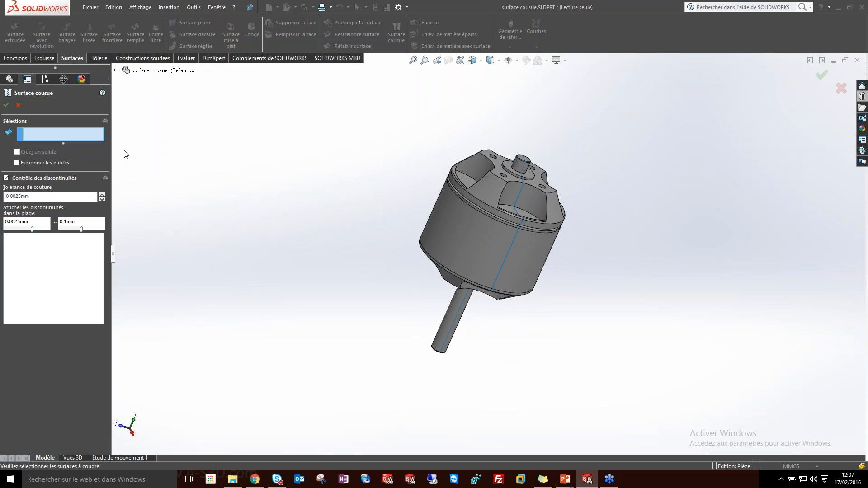
left_click(520, 240)
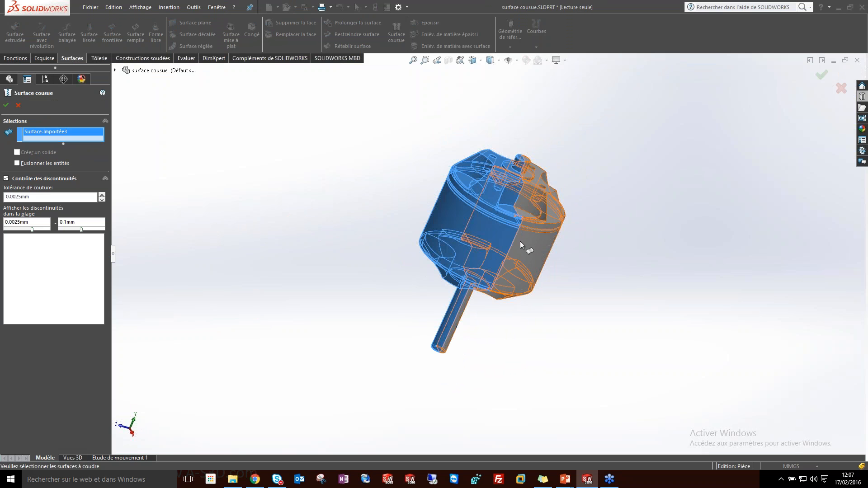
left_click(539, 253)
middle_click_drag(538, 253, 356, 145)
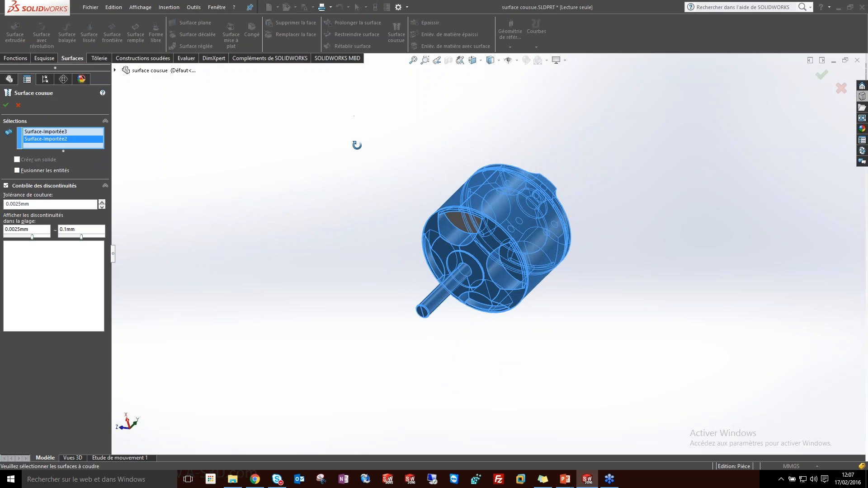
scroll(471, 221, "down", 4)
left_click(471, 221)
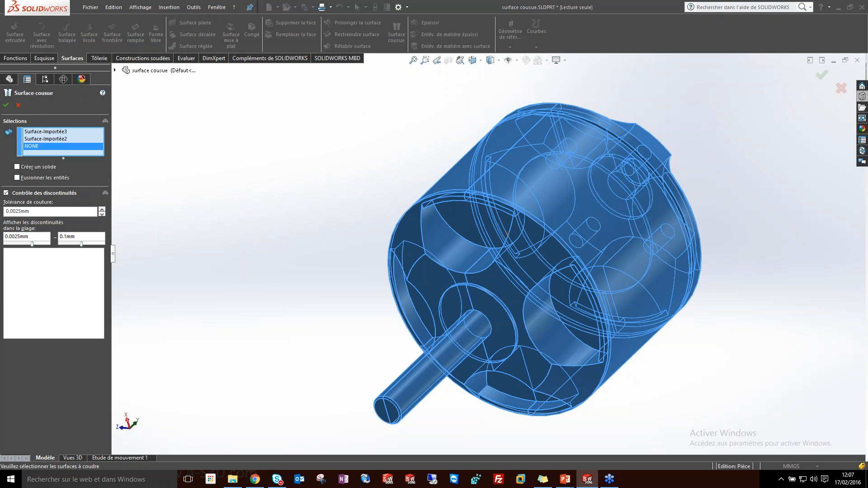
Enable solid creation and entity merging for the knit surface feature
scroll(559, 246, "down", 2)
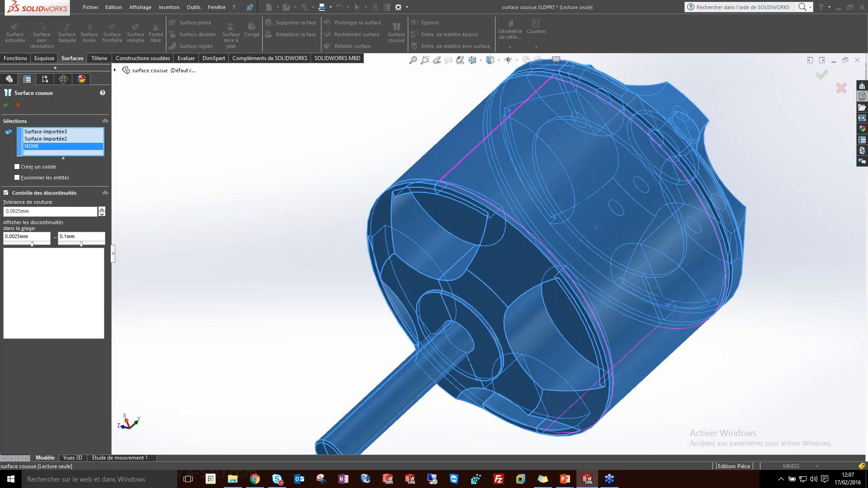
middle_click_drag(595, 227, 522, 267)
scroll(522, 267, "up", 3)
middle_click_drag(630, 272, 588, 217)
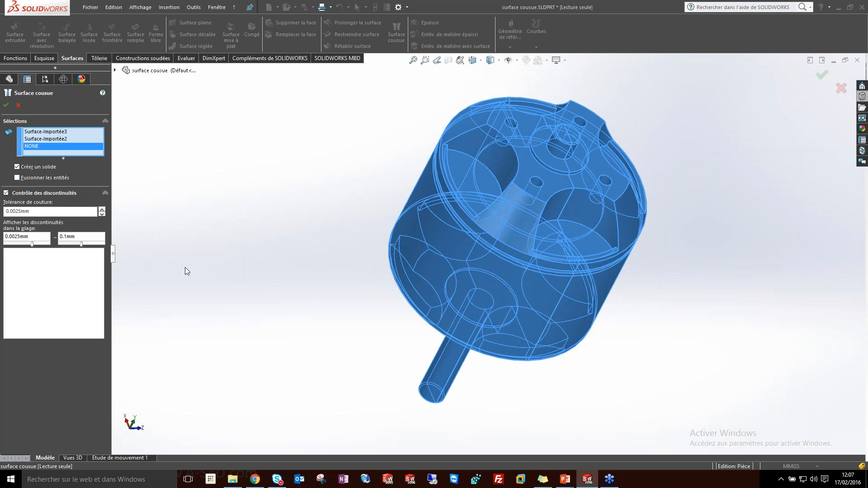
left_click(51, 178)
middle_click_drag(354, 246, 344, 262)
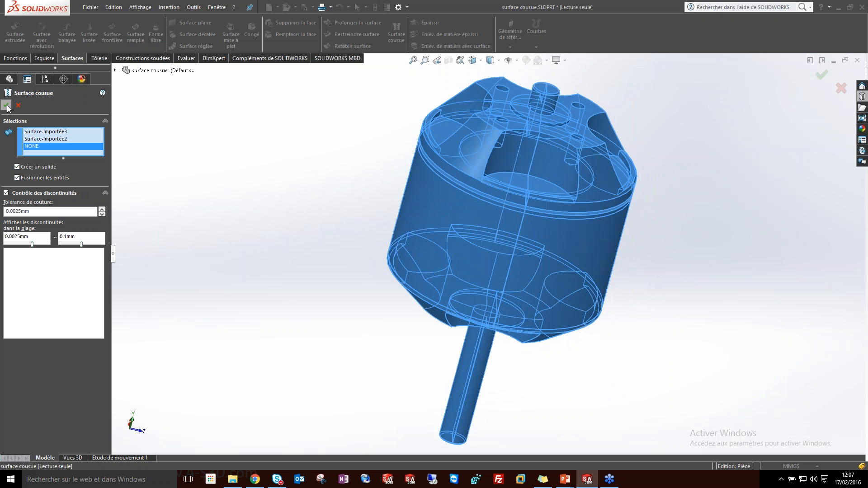
Lower the minimum of the displayed gap range to 0.0001 mm and inspect the first listed gap on the model
left_click(48, 211)
middle_click_drag(527, 250, 523, 218)
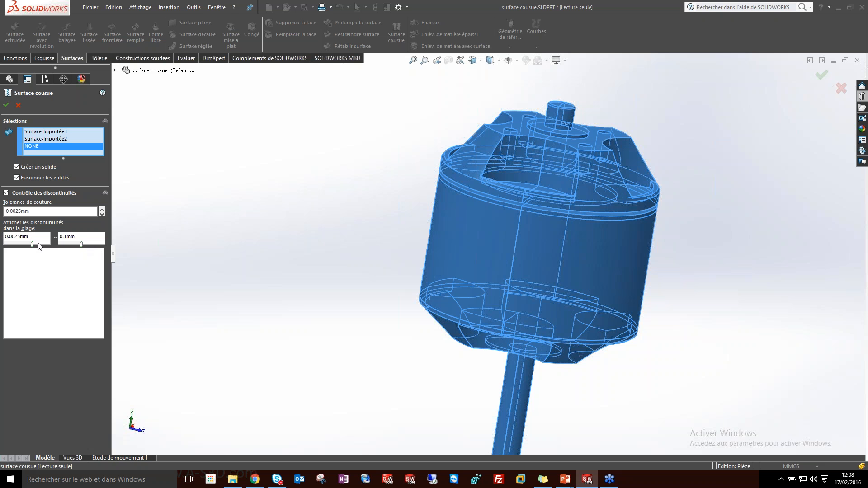
left_click_drag(32, 244, 3, 245)
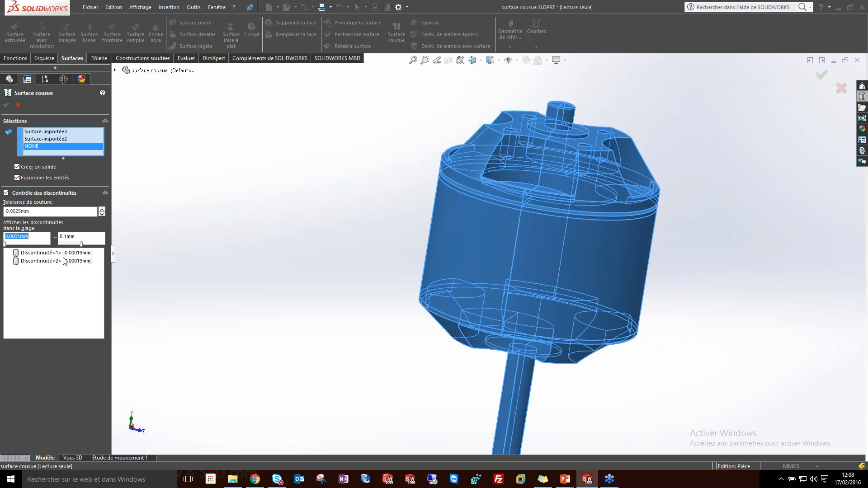
left_click(39, 253)
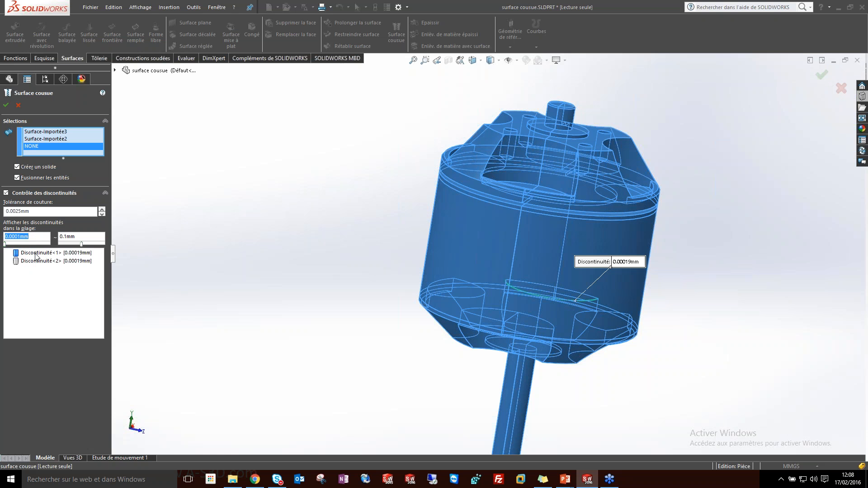
middle_click_drag(316, 300, 397, 373)
middle_click_drag(651, 392, 619, 362)
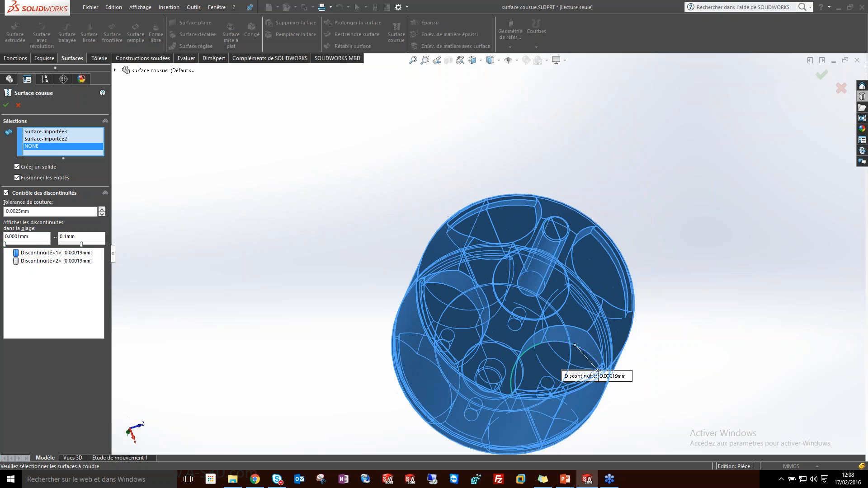
scroll(620, 362, "down", 3)
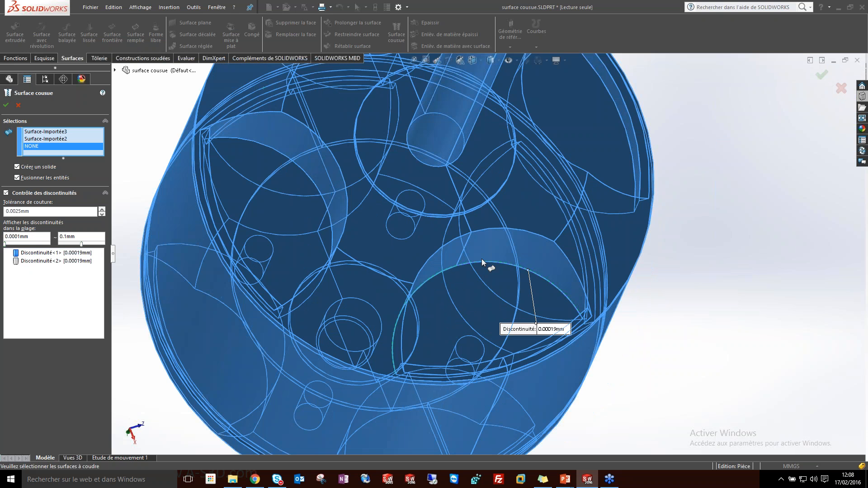
scroll(529, 275, "up", 3)
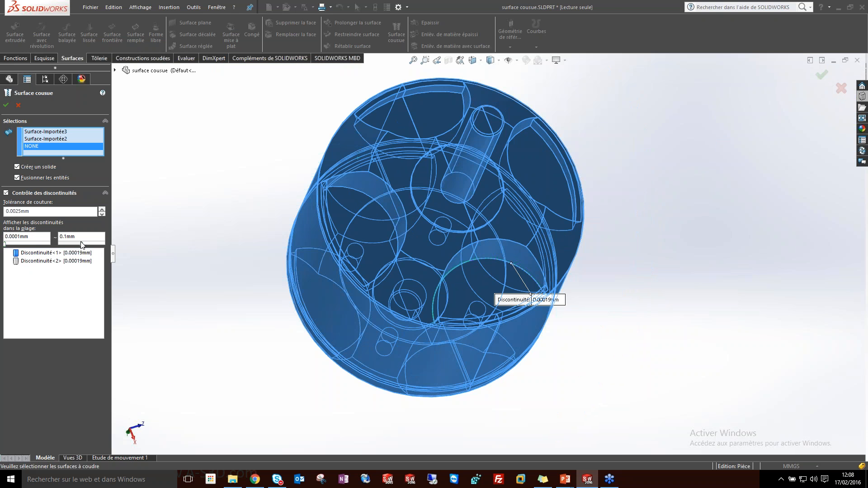
Raise the maximum of the displayed gap range to 1 mm and highlight the knitting tolerance value
left_click_drag(82, 245, 103, 251)
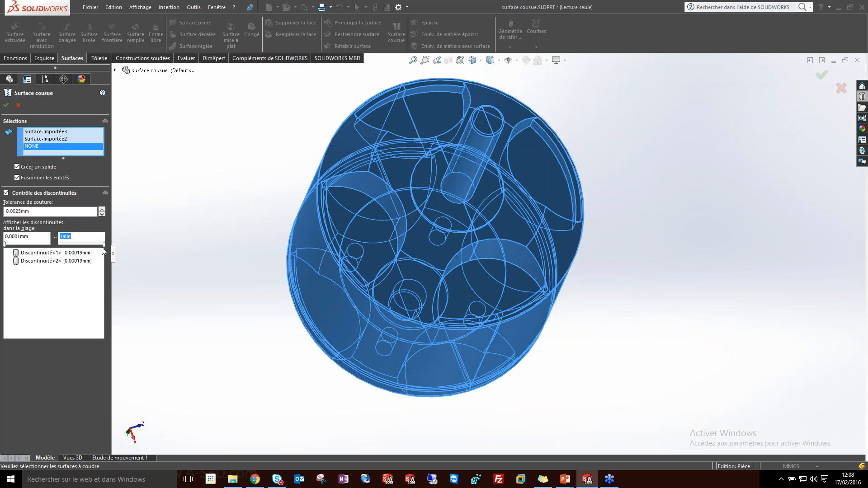
left_click(43, 212)
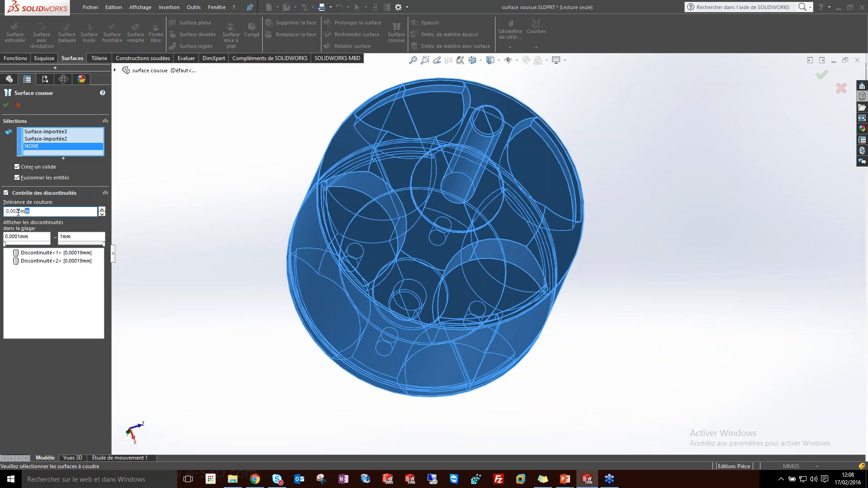
left_click_drag(18, 212, 4, 212)
left_click(47, 212)
scroll(145, 242, "up", 3)
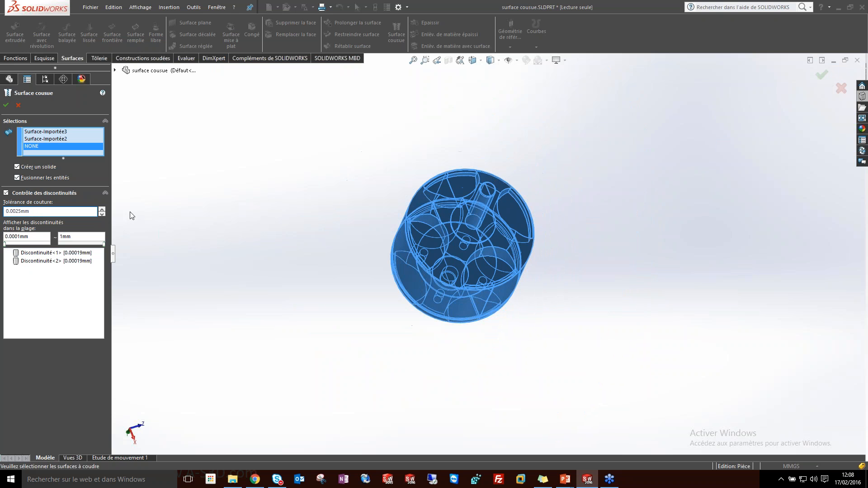
Apply the knit surface feature and inspect the resulting body listed in the solid bodies folder
left_click(6, 108)
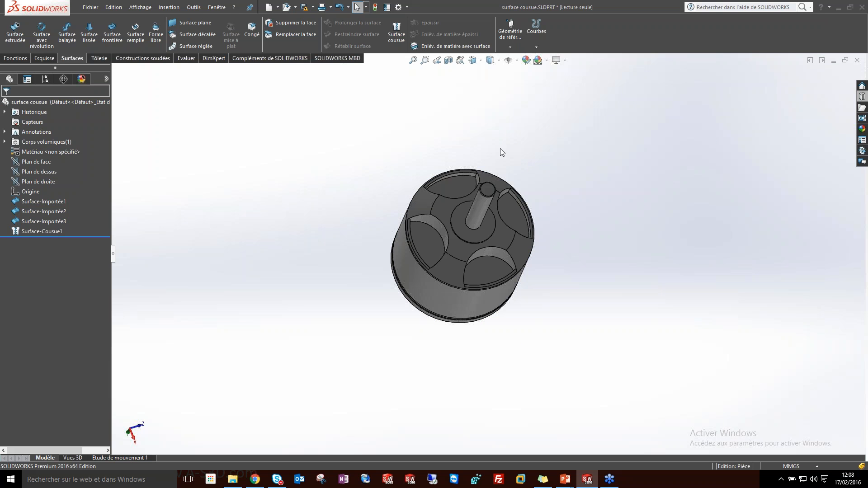
middle_click_drag(502, 153, 452, 195)
left_click(4, 142)
left_click(50, 151)
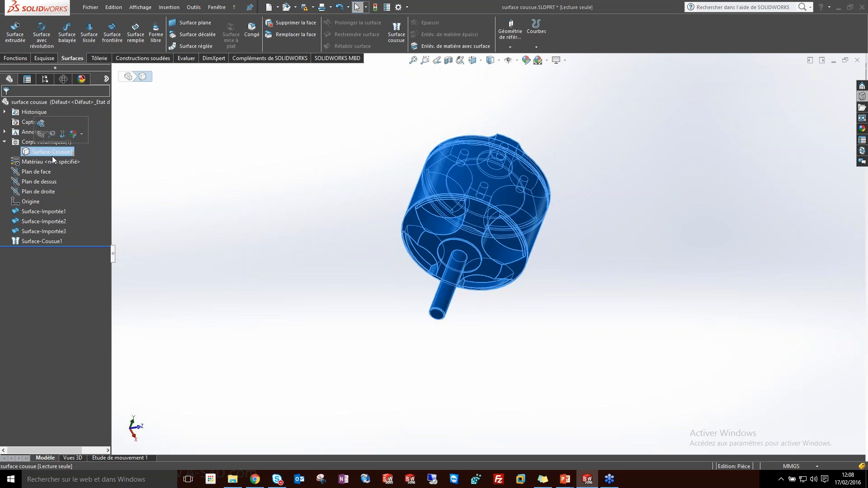
middle_click_drag(211, 196, 275, 262)
left_click(276, 262)
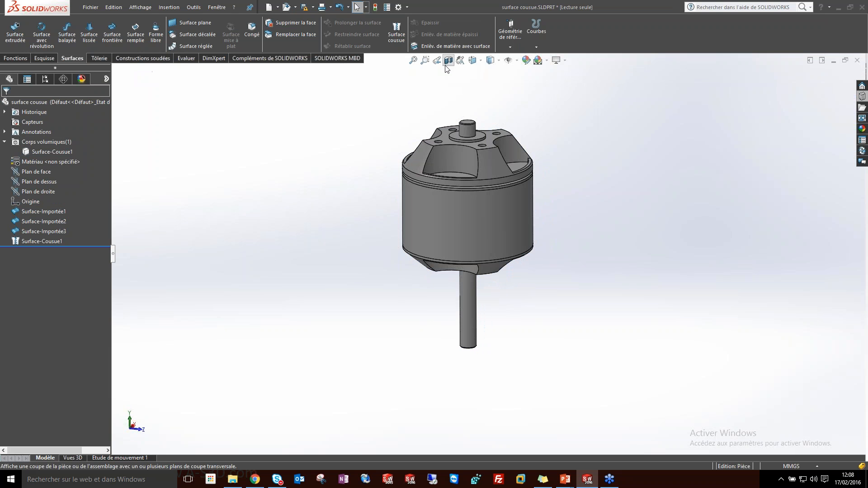
Create a section view through the front plane offset 21 mm and examine the material inside the knitted body
left_click(448, 64)
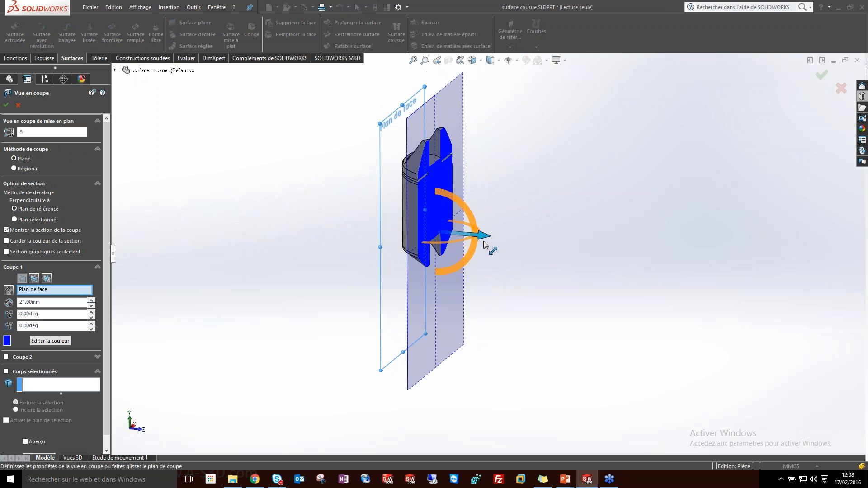
left_click(6, 105)
middle_click_drag(159, 132, 387, 215)
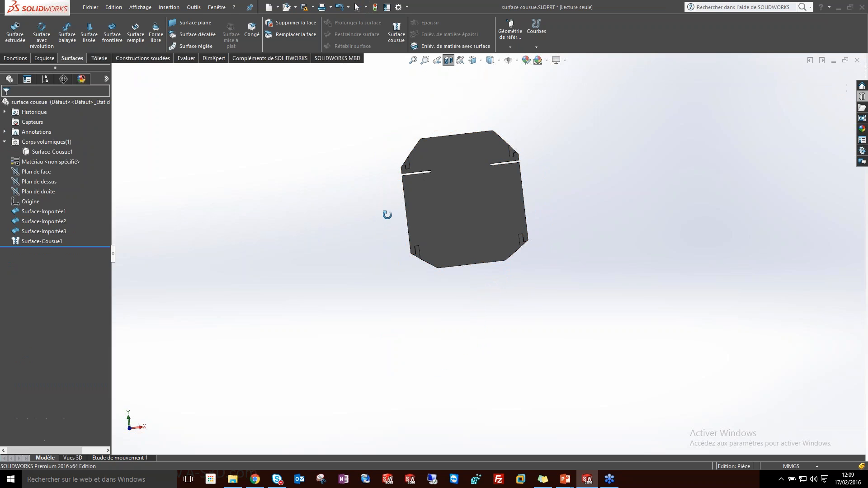
left_click(441, 208)
middle_click_drag(316, 298, 307, 178)
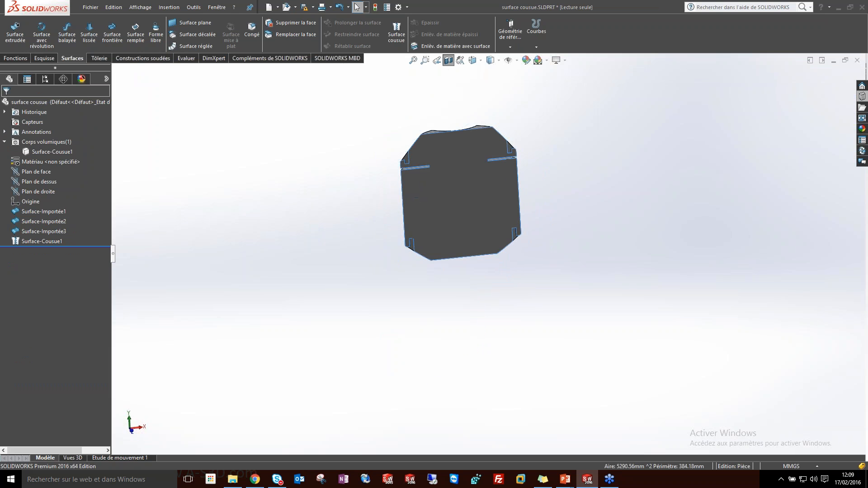
left_click(567, 172)
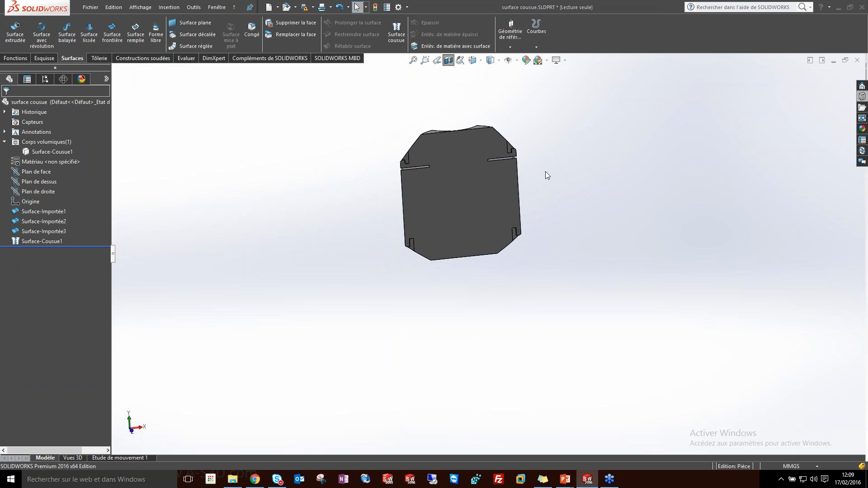
Close the knitted surface part document
key("ctrl+w")
left_click(458, 253)
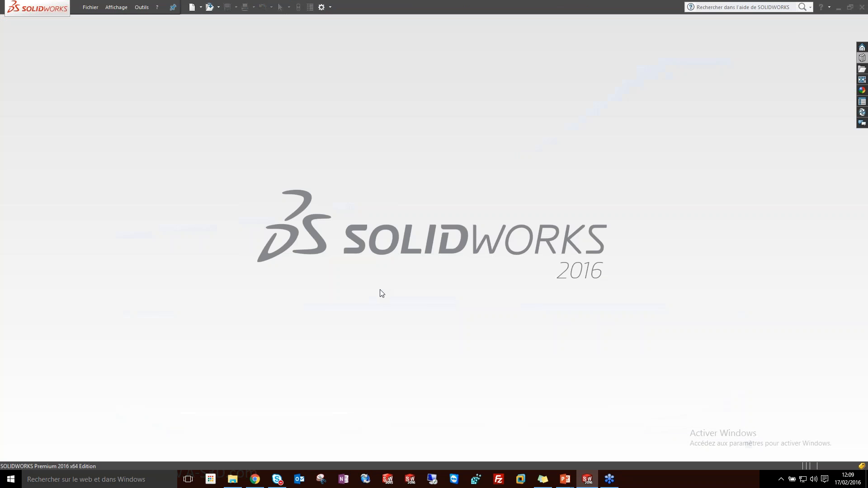
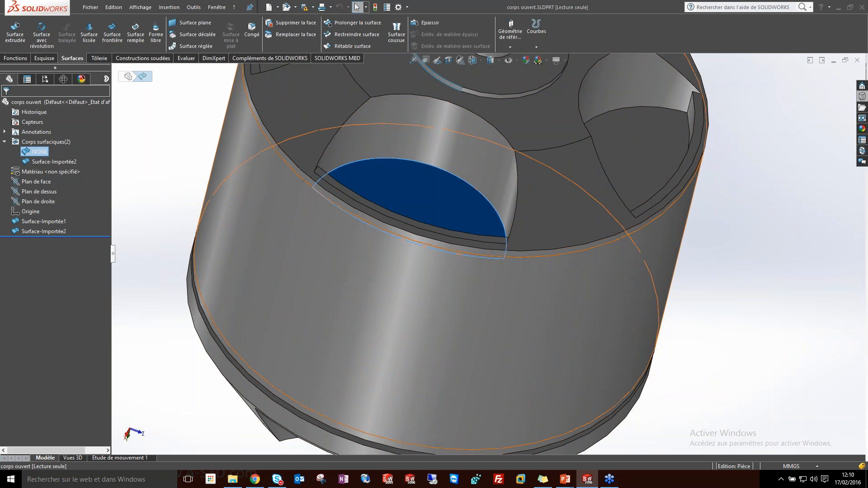
Knit the surface bodies Surface-Importée2 and NONE with a 0.0025 mm tolerance, leaving entity merging off
left_click(262, 170)
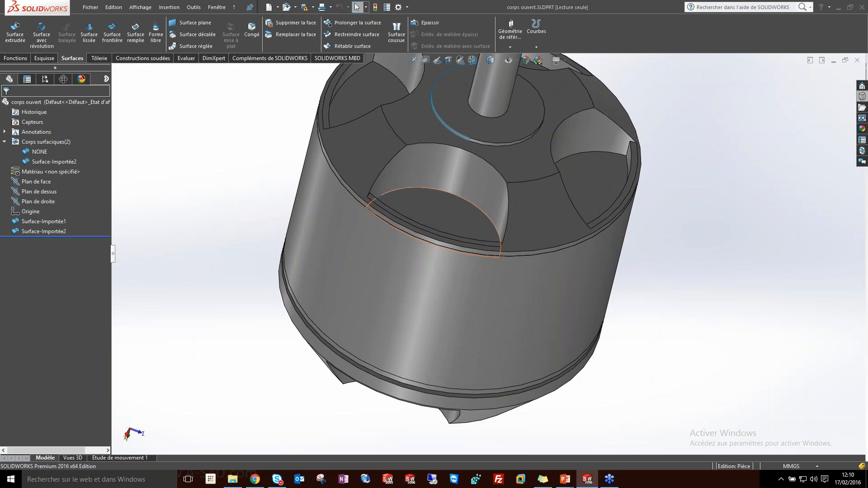
left_click(397, 43)
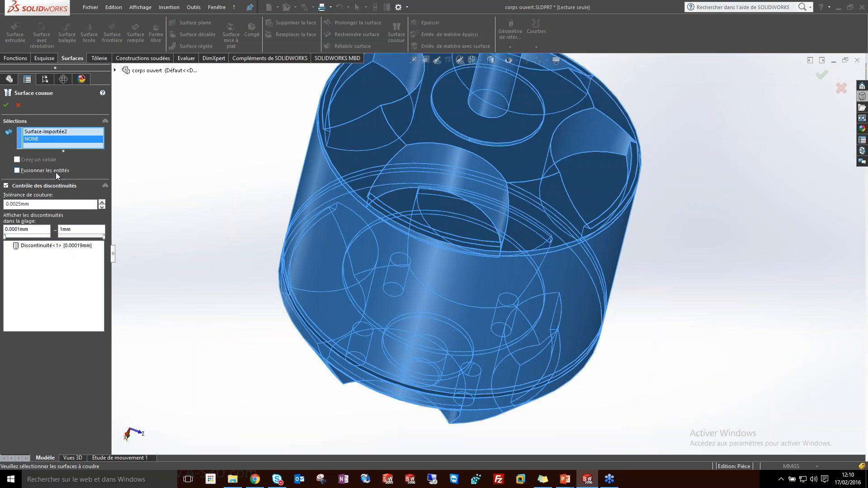
left_click(6, 107)
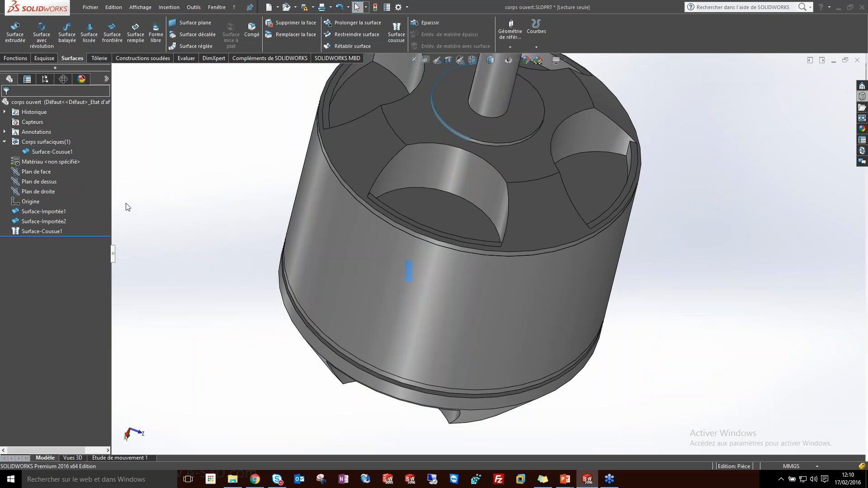
Inspect the floor face of the pocket on the knitted surface body
middle_click_drag(149, 177, 213, 184)
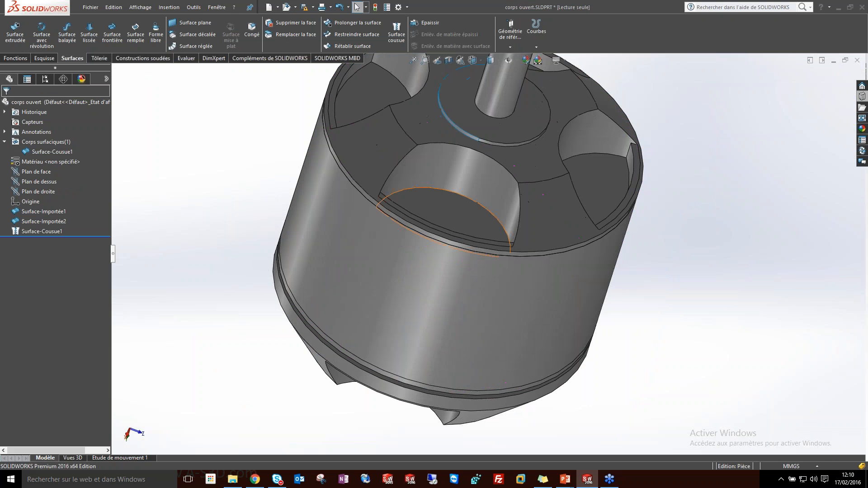
left_click(427, 192)
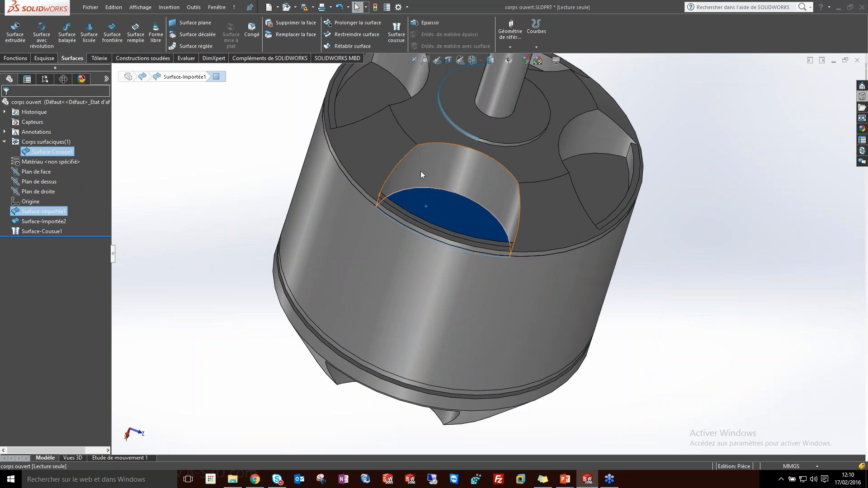
left_click(422, 186)
left_click(240, 150)
Start a sketch on the flat end face around the shaft and convert the open circular edge at the gap into a sketch arc
middle_click_drag(240, 150, 419, 146)
middle_click_drag(421, 195, 428, 253)
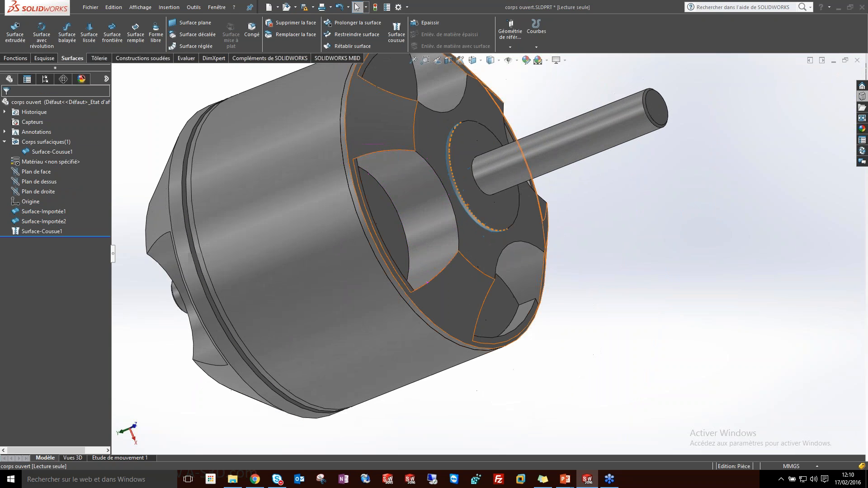
scroll(452, 158, "down", 5)
middle_click_drag(452, 158, 393, 169)
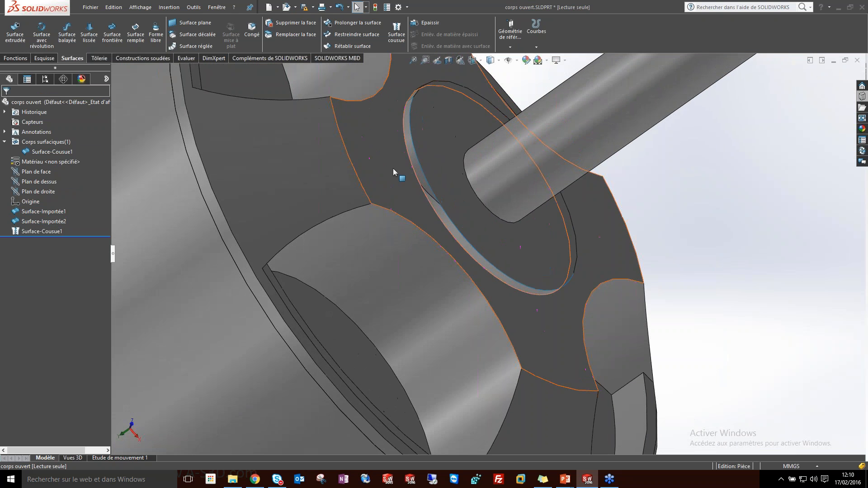
right_click(382, 156)
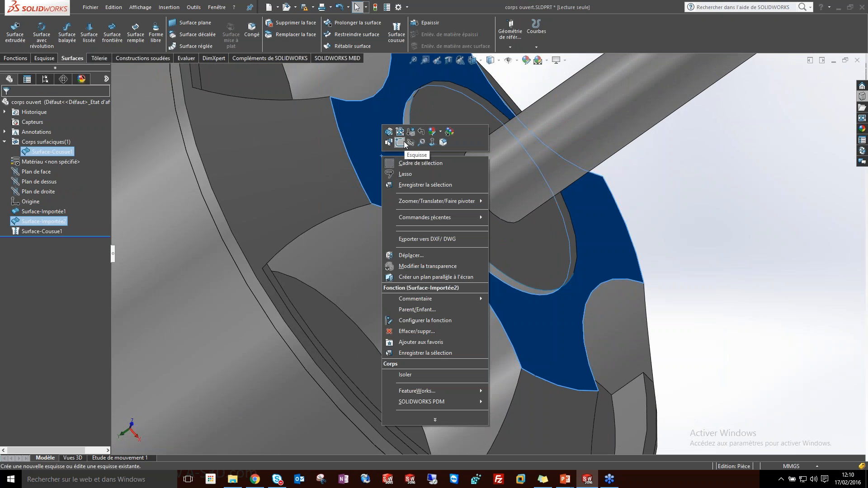
left_click(400, 142)
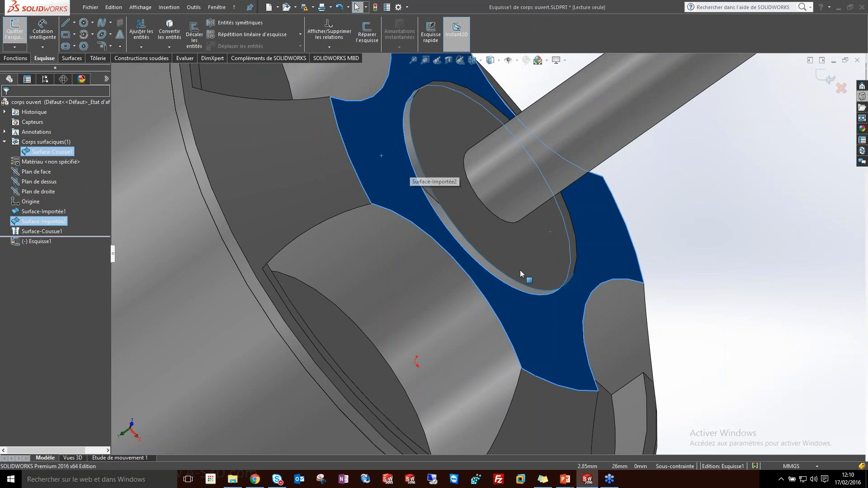
left_click(656, 218)
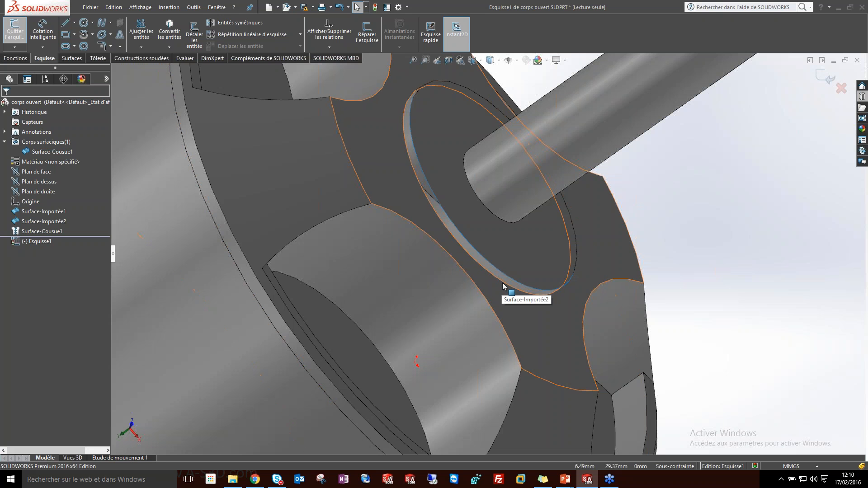
left_click(505, 284)
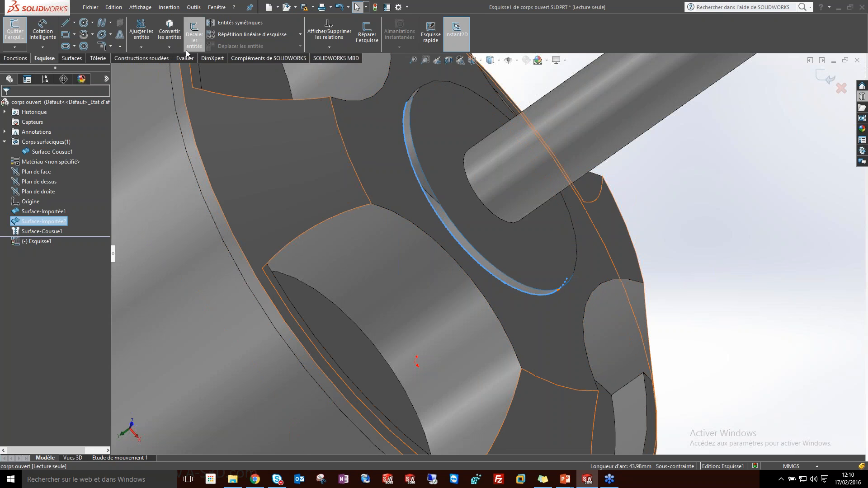
left_click(170, 29)
middle_click_drag(446, 132, 480, 154)
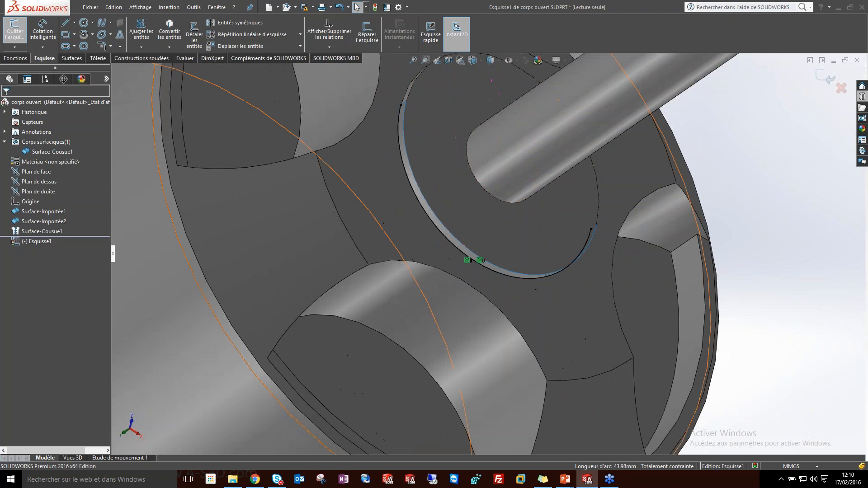
Extrude the converted arc as a surface up to the vertex on the opposite side of the gap
left_click(72, 58)
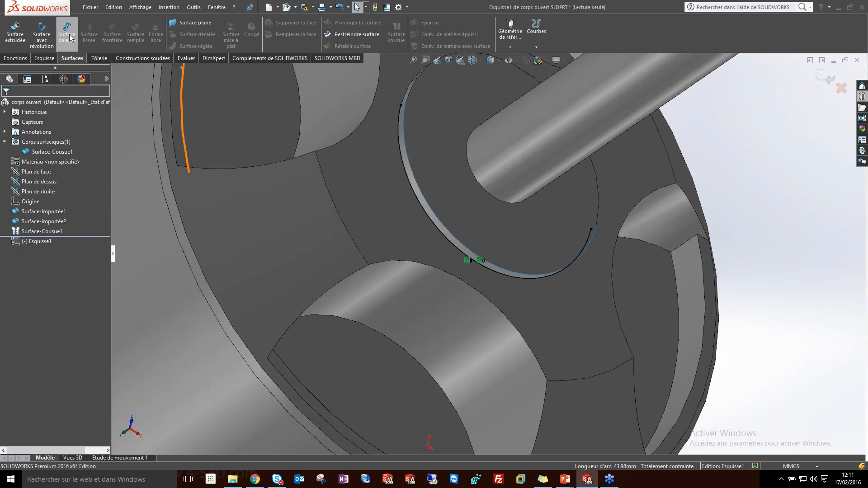
left_click(15, 29)
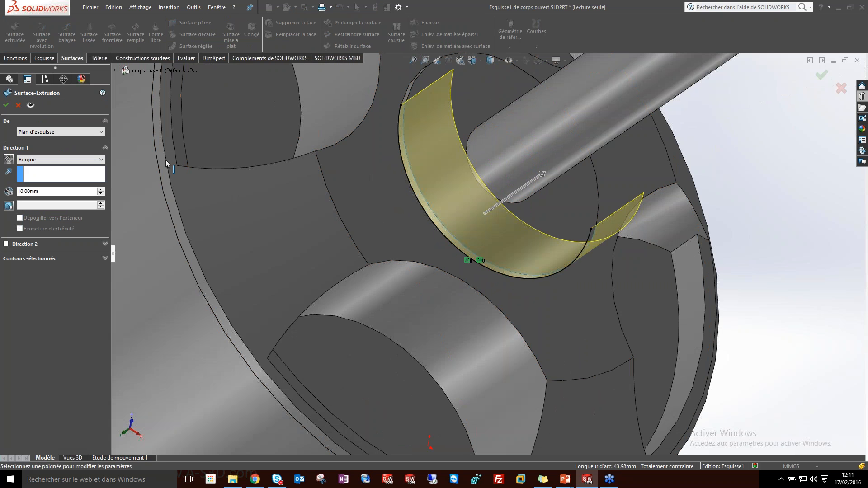
scroll(414, 107, "down", 6)
right_click(390, 154)
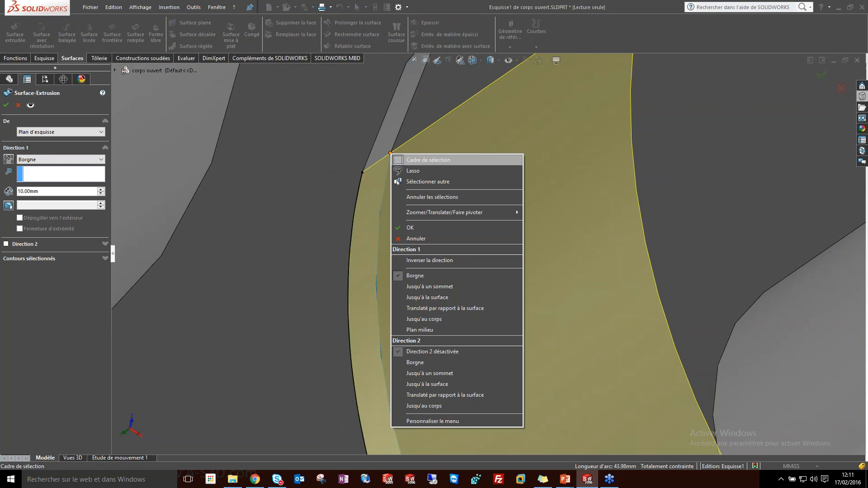
left_click(433, 285)
scroll(302, 181, "up", 3)
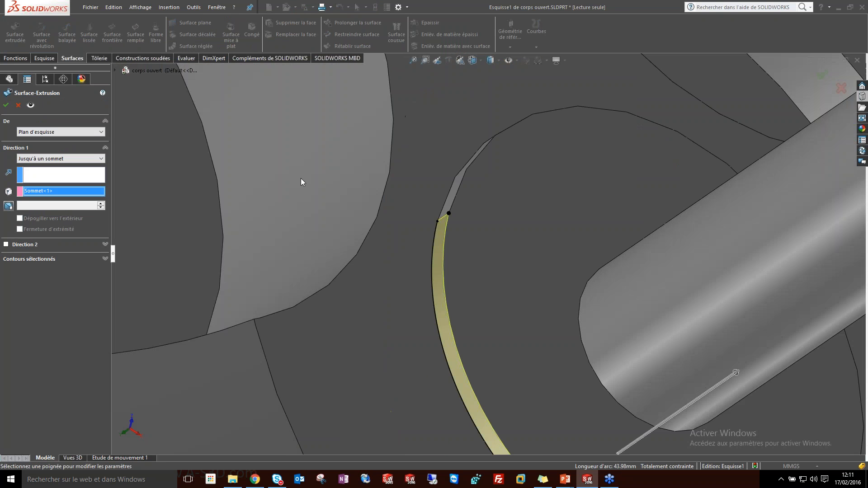
left_click(9, 106)
Highlight the knitted and extruded surface bodies in turn to examine them on the model
scroll(557, 303, "up", 5)
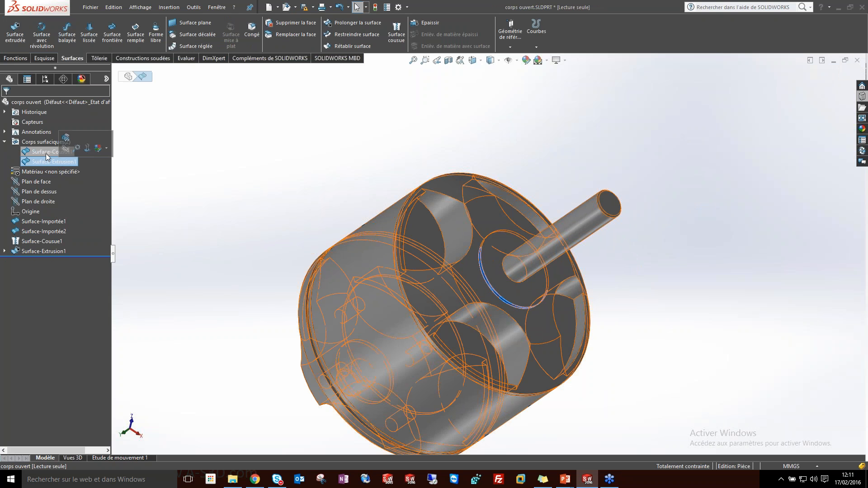
left_click(45, 154)
left_click(46, 161)
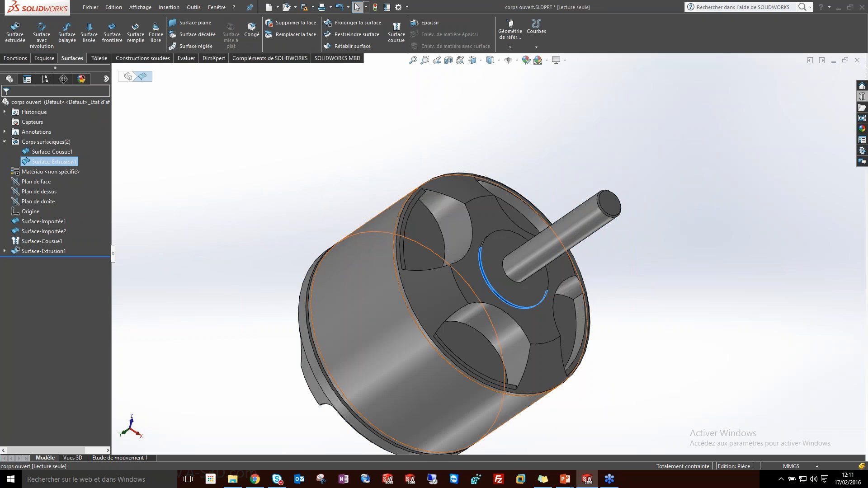
left_click(259, 148)
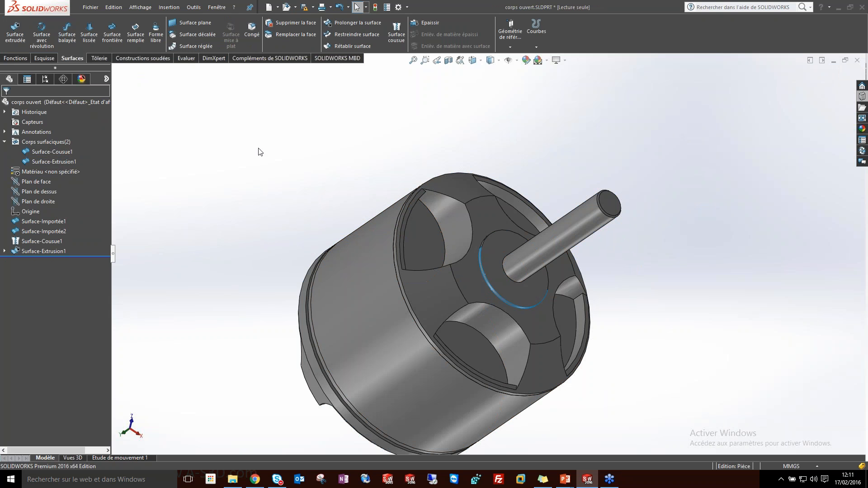
Try to knit Surface-Extrusion1 with Surface-Cousue1 into a solid, examine the selected bodies for openings and cancel the feature
left_click(392, 43)
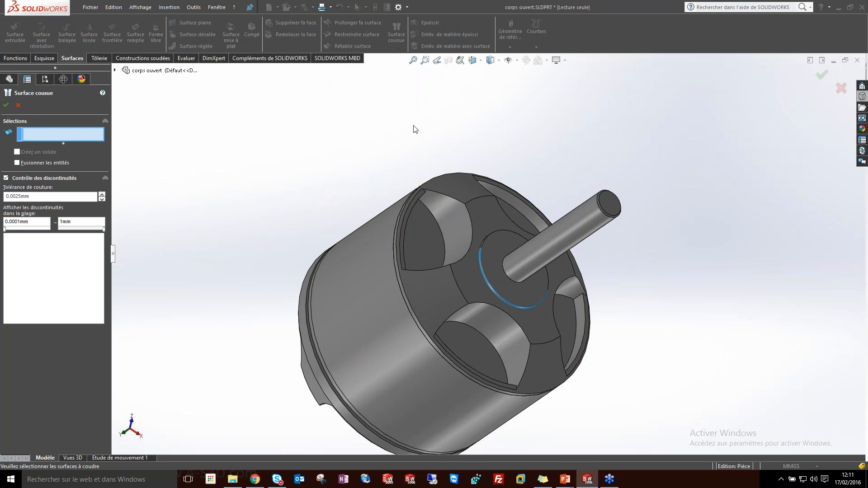
scroll(552, 318, "down", 5)
left_click(373, 209)
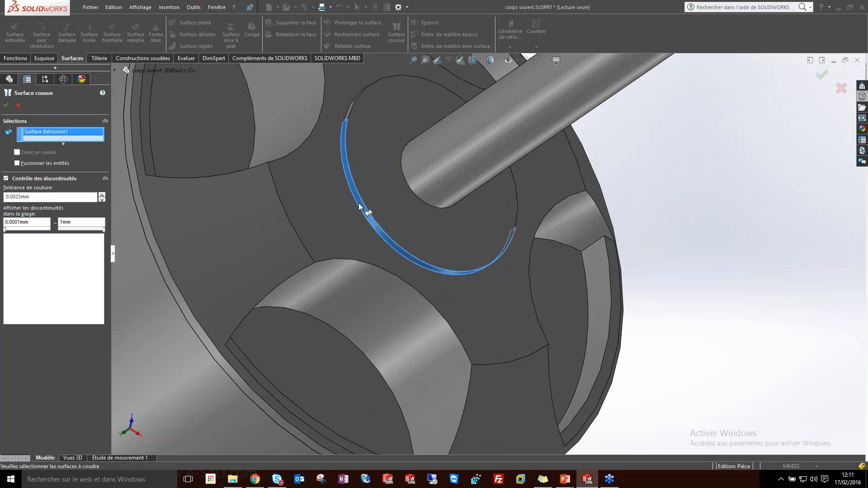
left_click(376, 152)
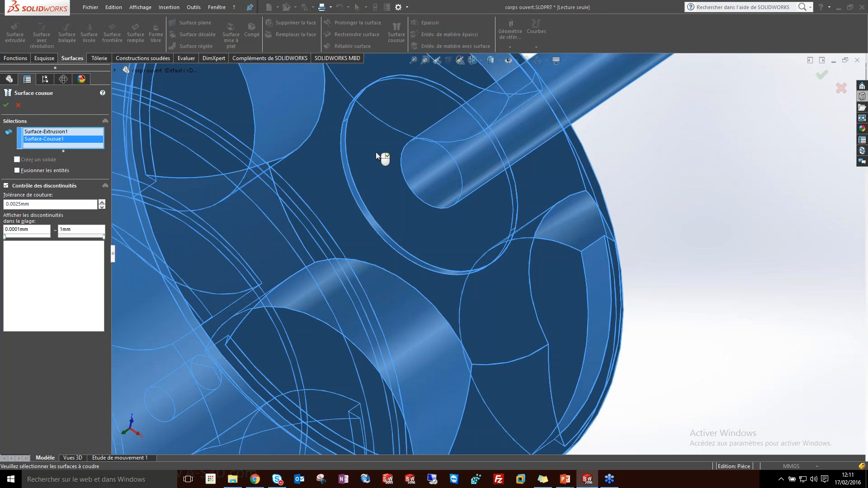
scroll(435, 212, "up", 3)
middle_click_drag(435, 213, 439, 278)
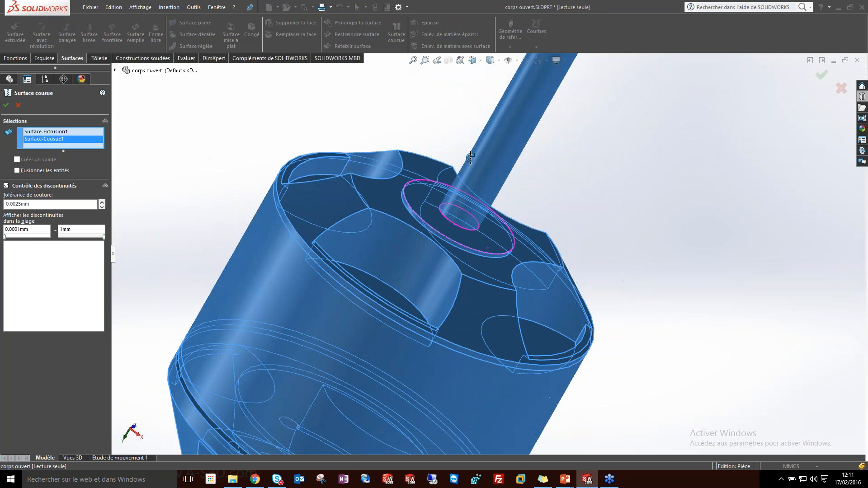
left_click(40, 172)
middle_click_drag(271, 215, 355, 187)
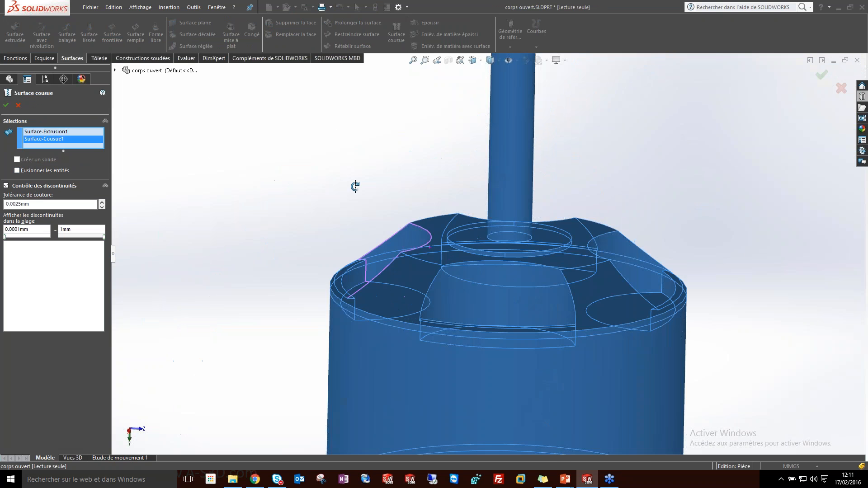
scroll(355, 187, "up", 6)
middle_click_drag(508, 315, 344, 166)
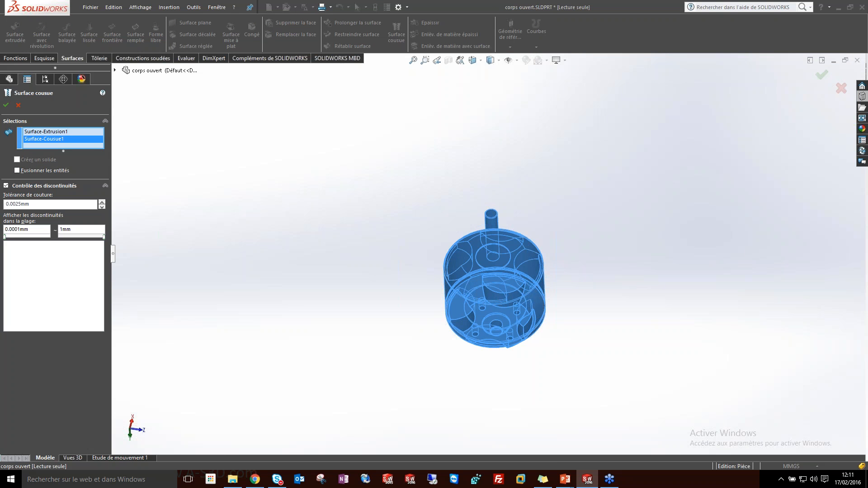
left_click(20, 109)
scroll(457, 297, "up", 3)
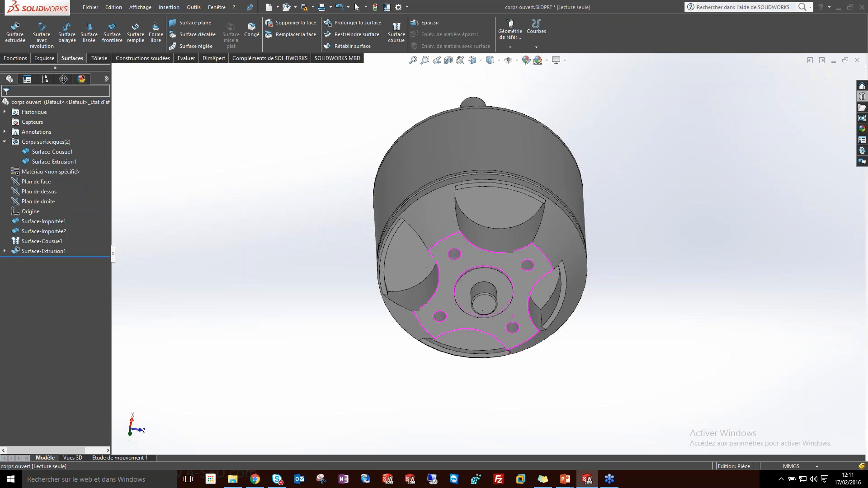
Examine the flat end face and its four holes to compare the conical bottoms and find the missing one
middle_click_drag(457, 297, 479, 203)
scroll(442, 287, "up", 3)
scroll(560, 232, "down", 5)
middle_click_drag(500, 272, 623, 207)
scroll(550, 195, "up", 5)
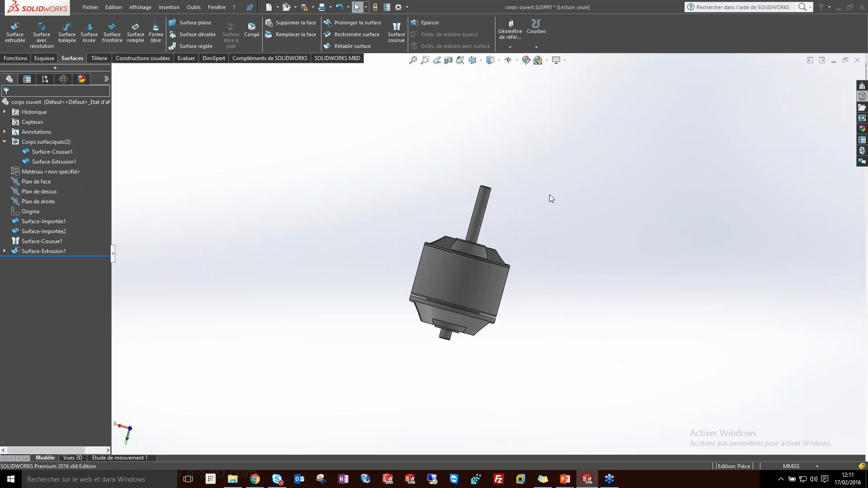
middle_click_drag(487, 290, 523, 141)
scroll(463, 297, "down", 10)
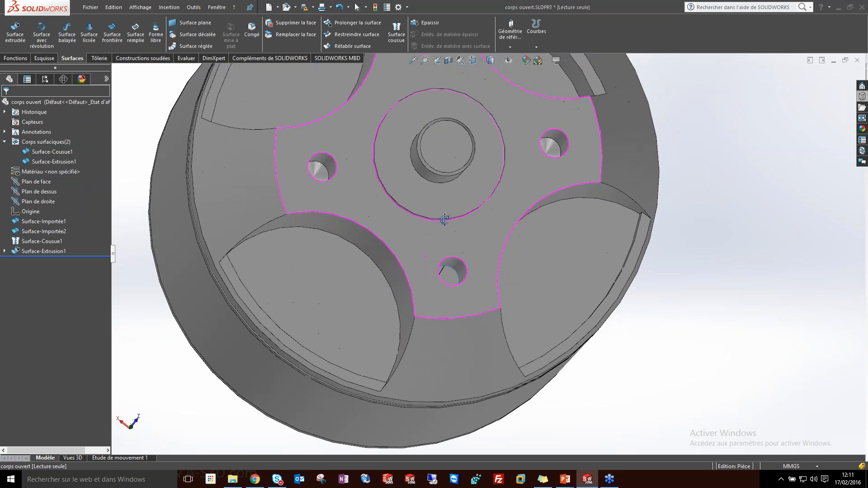
scroll(452, 271, "down", 8)
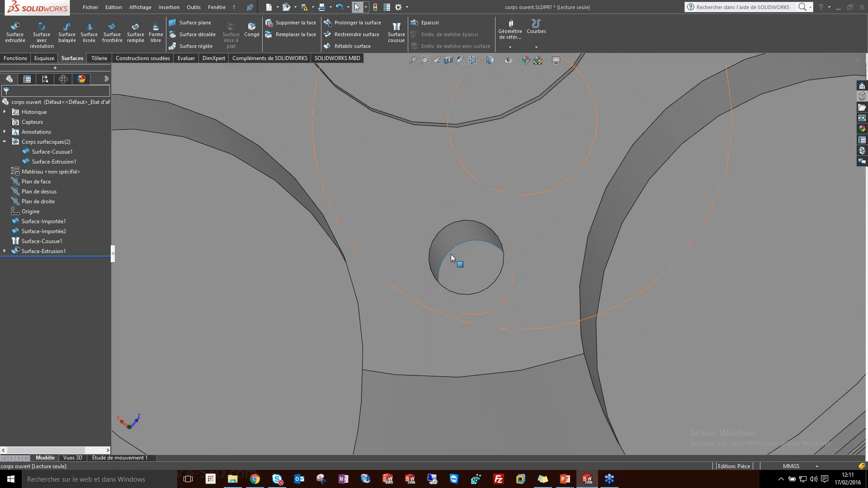
scroll(463, 267, "up", 8)
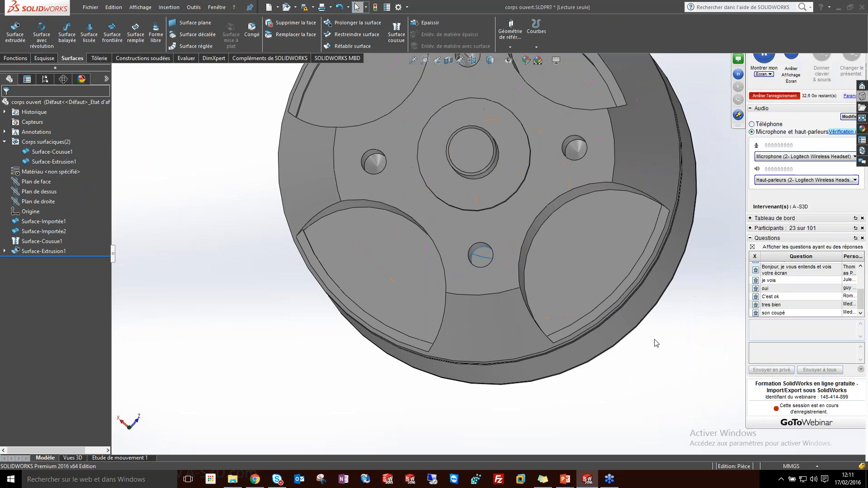
middle_click_drag(566, 221, 590, 148)
left_click(590, 148)
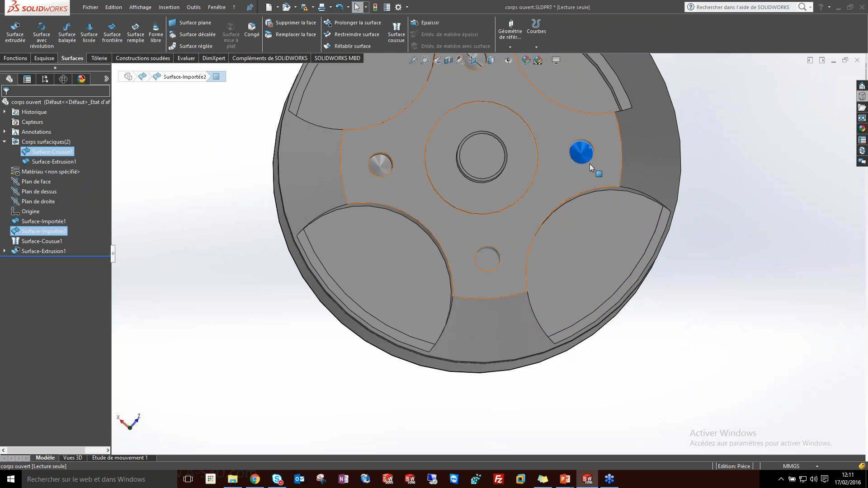
left_click(155, 163)
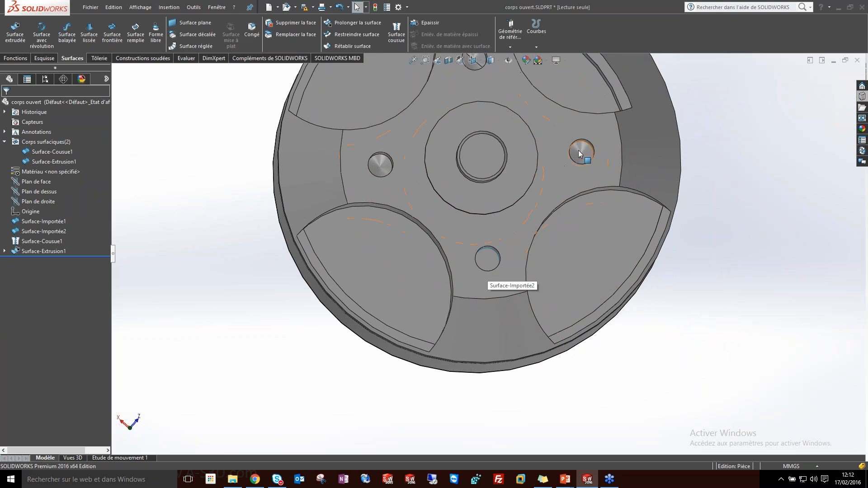
left_click(484, 260)
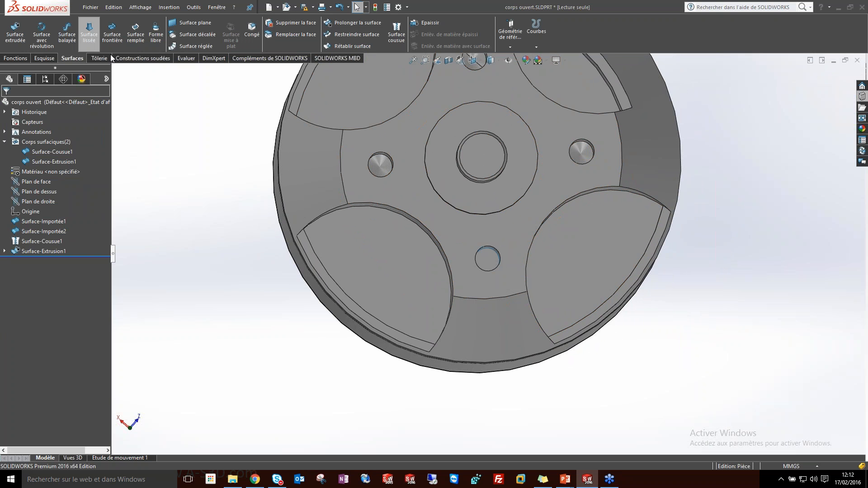
Copy the conical bottom face of an intact hole as an offset surface with a 0 mm distance
left_click(185, 37)
left_click(587, 155)
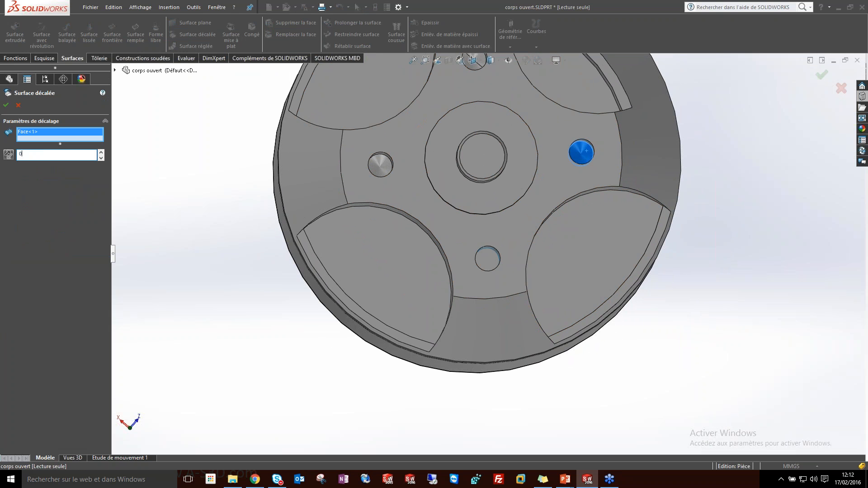
key("Return")
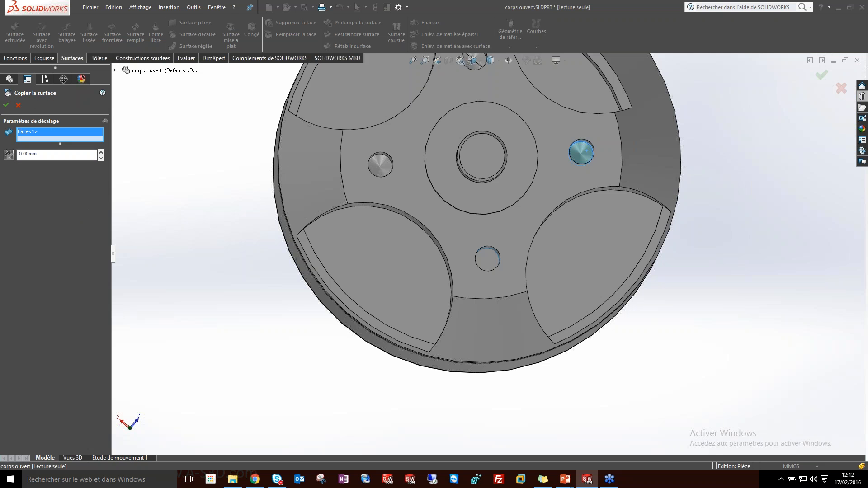
left_click(6, 106)
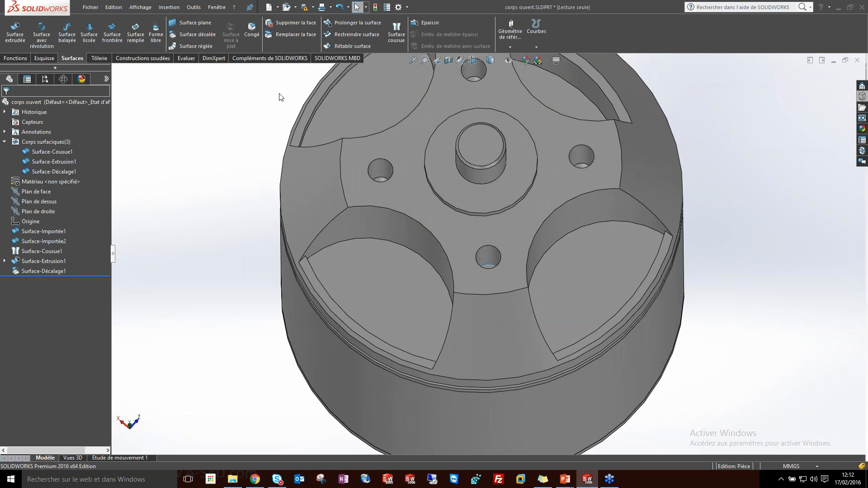
Enable the Edition directe toolset in the command manager and bring up its commands
right_click(144, 59)
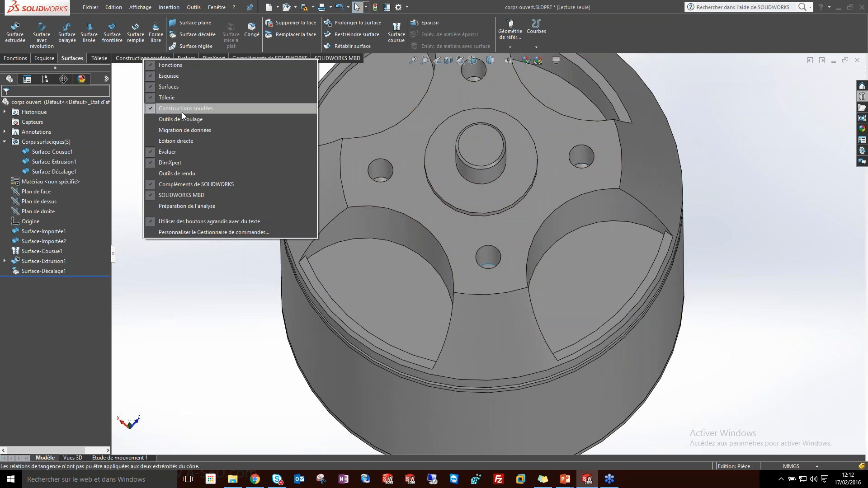
left_click(194, 141)
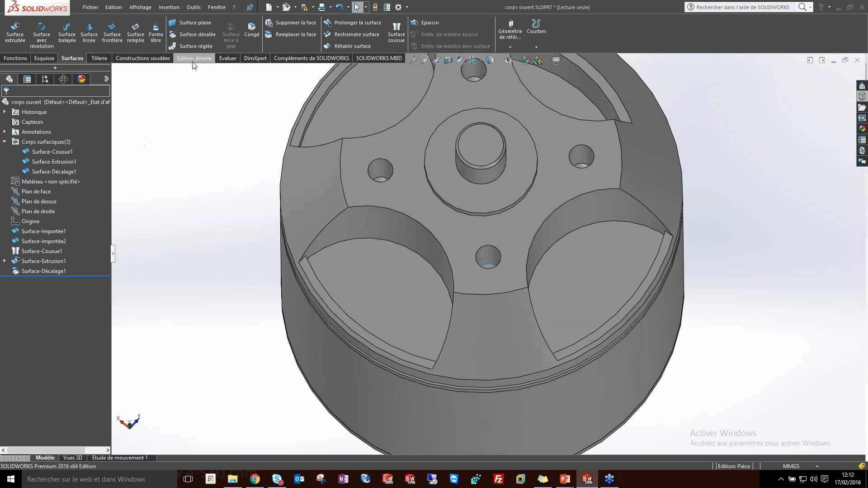
left_click(193, 65)
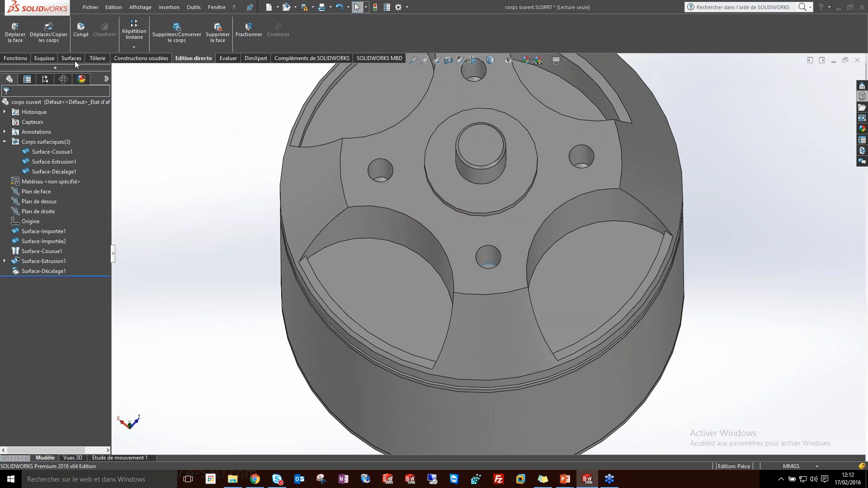
Set up a Move/Copy Bodies feature on Surface-Décalage1 in translation/rotation mode and open its rotation settings
left_click(49, 34)
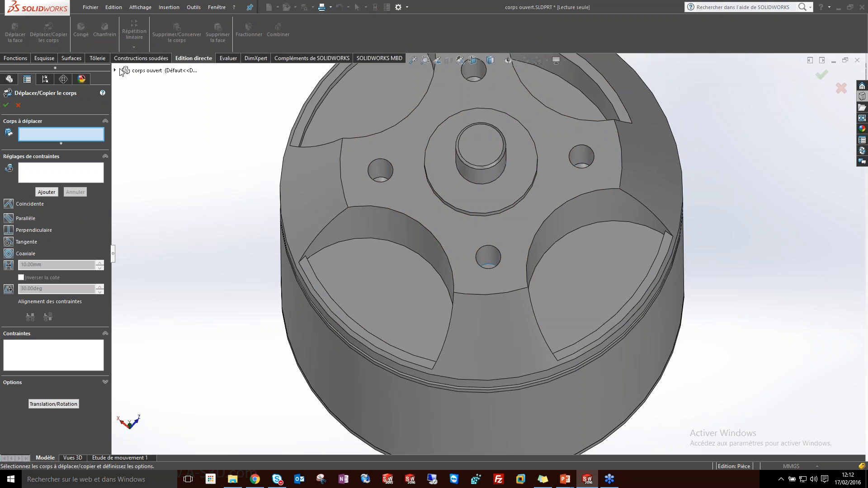
left_click(115, 70)
left_click(169, 140)
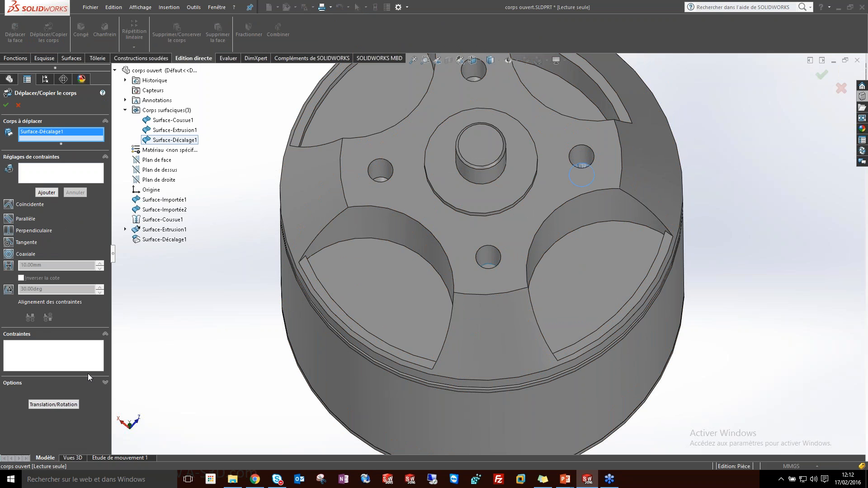
left_click(64, 405)
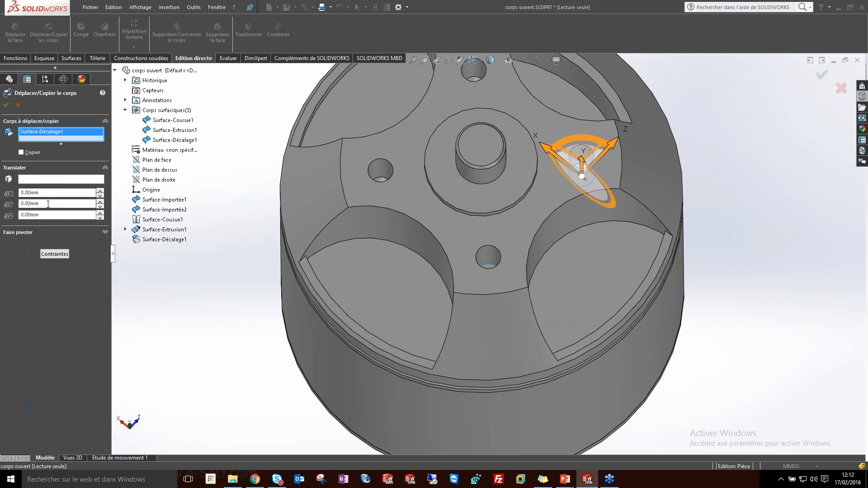
middle_click_drag(545, 252, 630, 197)
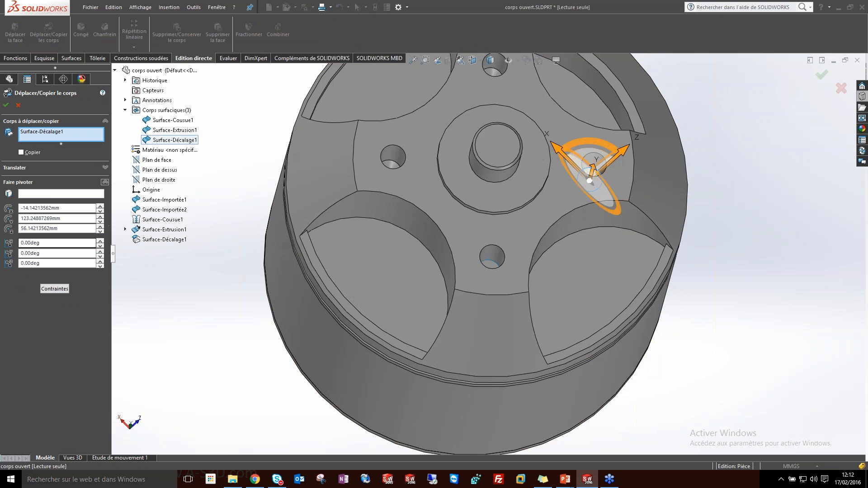
left_click(18, 233)
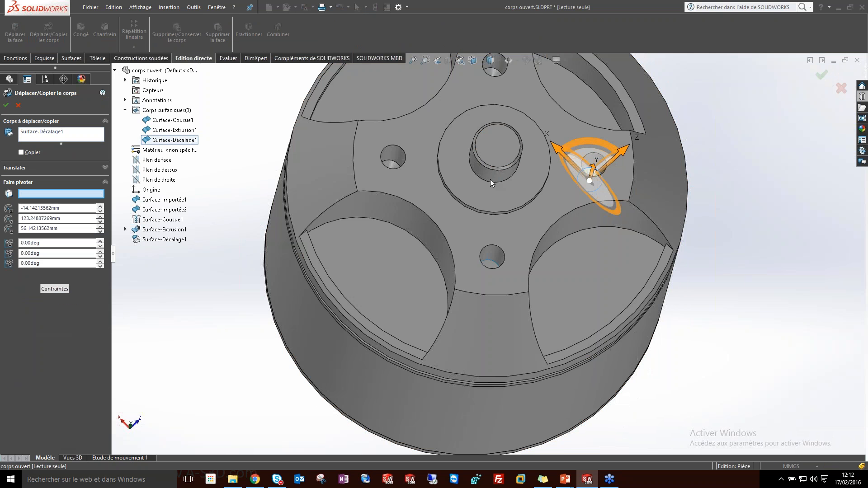
Display the temporary axes of the cylindrical faces on the model
middle_click_drag(489, 181, 490, 157)
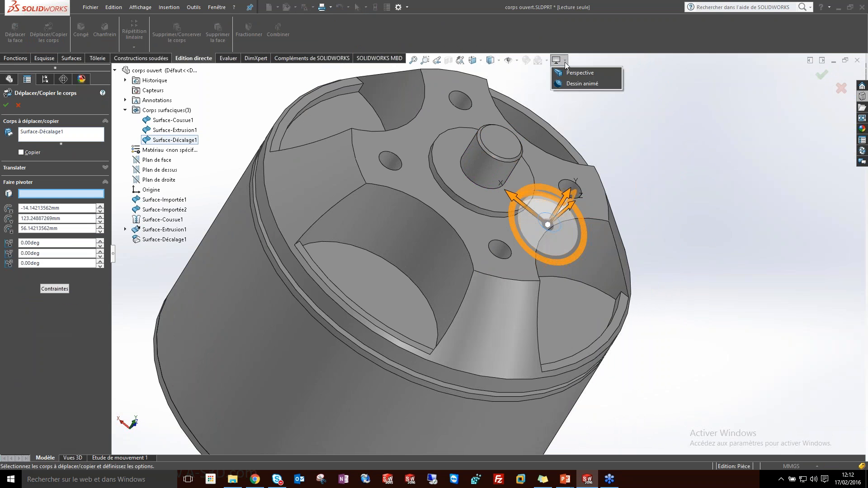
left_click(517, 60)
left_click(521, 85)
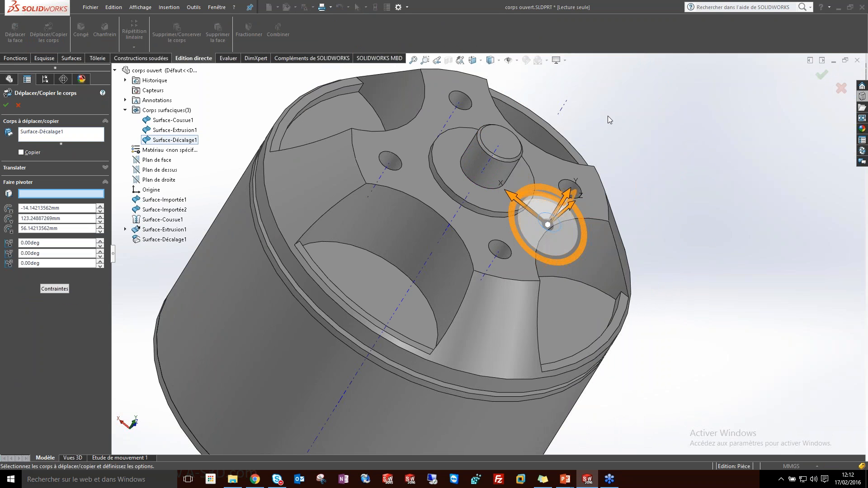
middle_click_drag(501, 159, 489, 166)
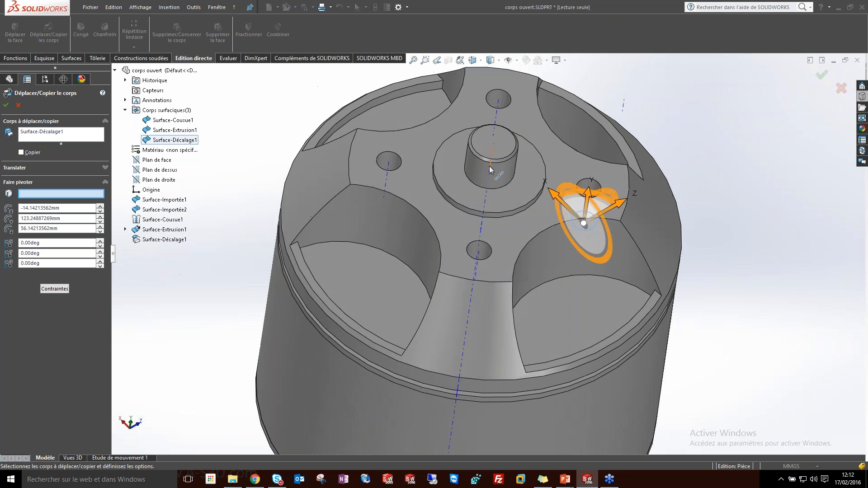
Rotate the copied conical surface 90° about the central shaft axis and accept the body move
left_click(489, 167)
key("z")
left_click(55, 208)
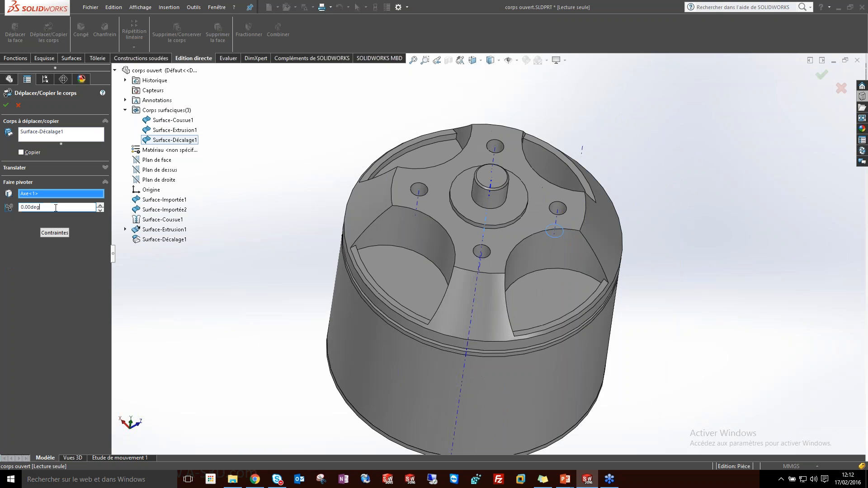
type("90")
key("Return")
left_click(6, 105)
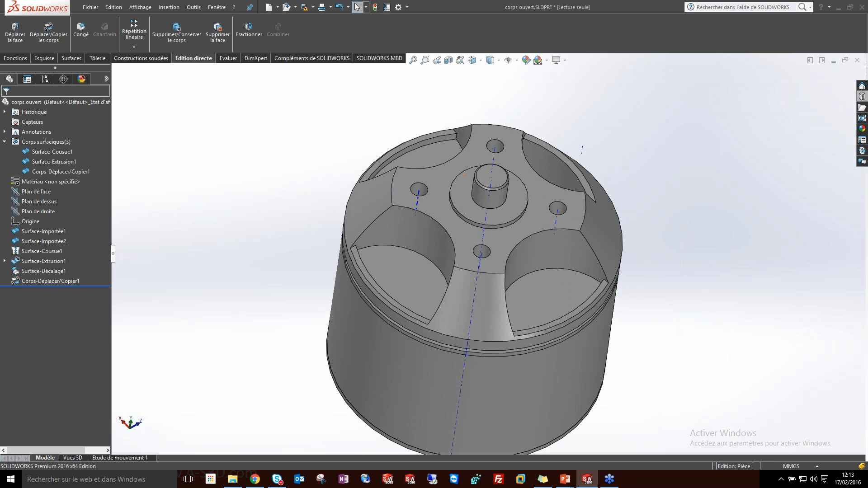
Hide the Surface-Cousue1 body to check the position of the rotated cone, then show the body again
right_click(61, 153)
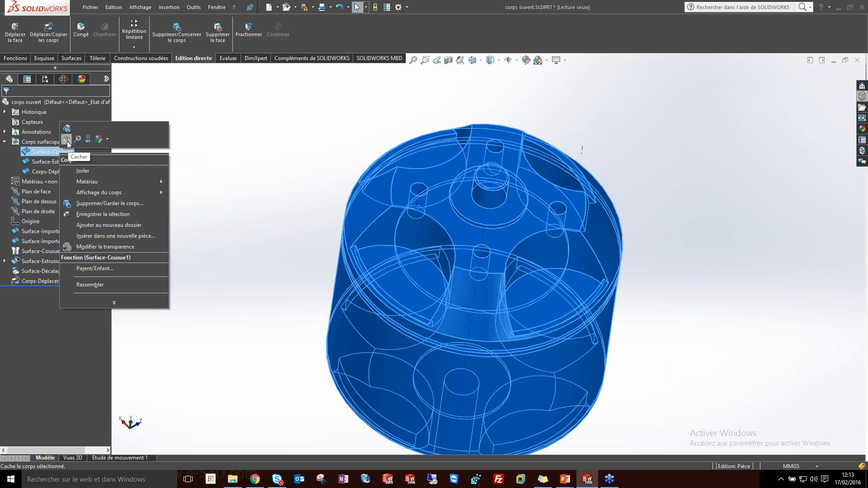
left_click(66, 138)
middle_click_drag(461, 213, 519, 188)
right_click(65, 153)
left_click(72, 139)
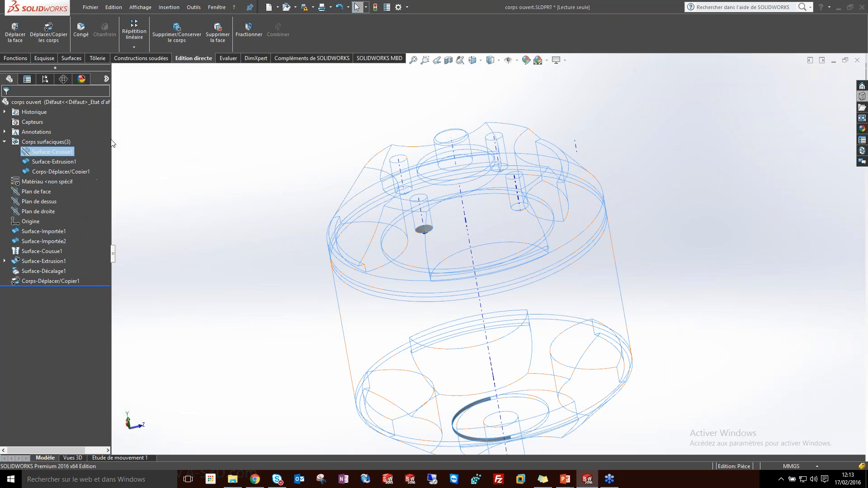
Start a knit surface and select the Surface-Cousue1 and Corps-Déplacer/Copier1 bodies
left_click(64, 60)
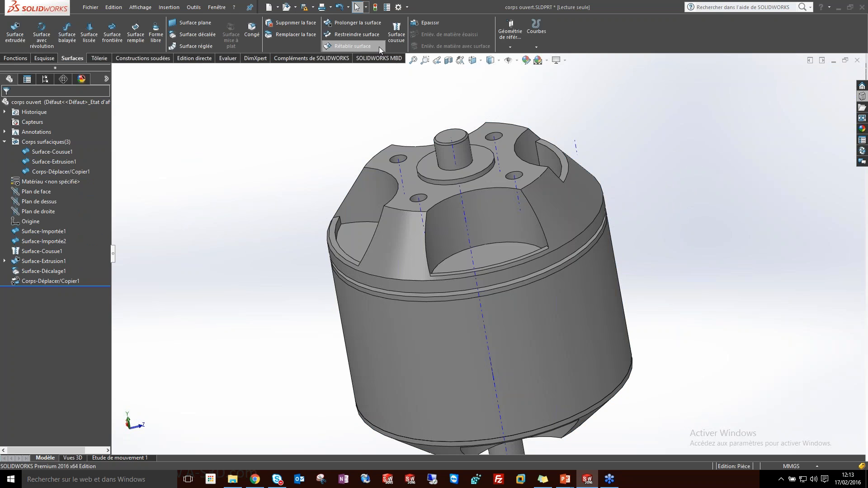
left_click(397, 34)
left_click(431, 192)
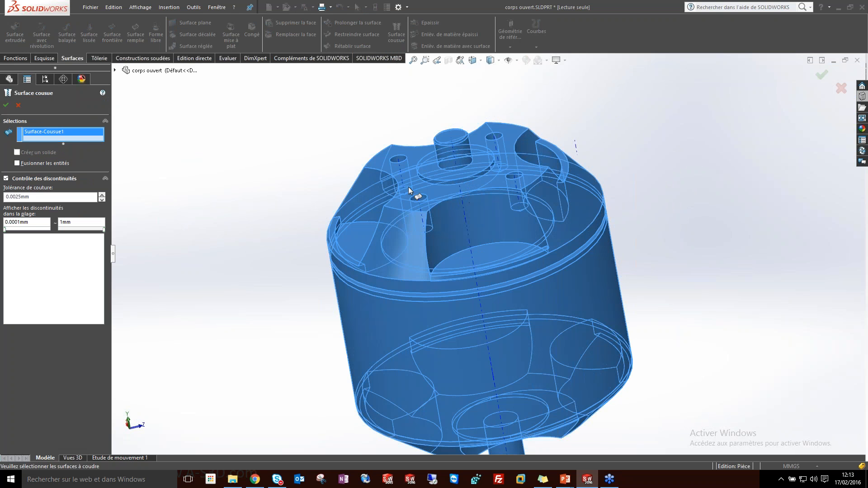
middle_click_drag(265, 141, 600, 50)
scroll(435, 261, "up", 5)
left_click(435, 259)
Add Surface-Extrusion1 to the knit selection and knit the three surfaces with the create-solid option enabled
scroll(434, 259, "up", 6)
scroll(510, 204, "down", 4)
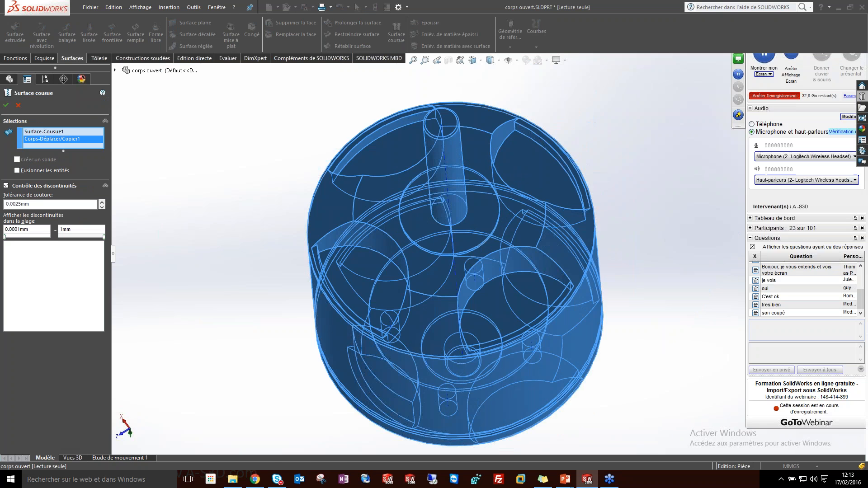
middle_click_drag(510, 206, 489, 129)
scroll(510, 235, "down", 6)
left_click(461, 236)
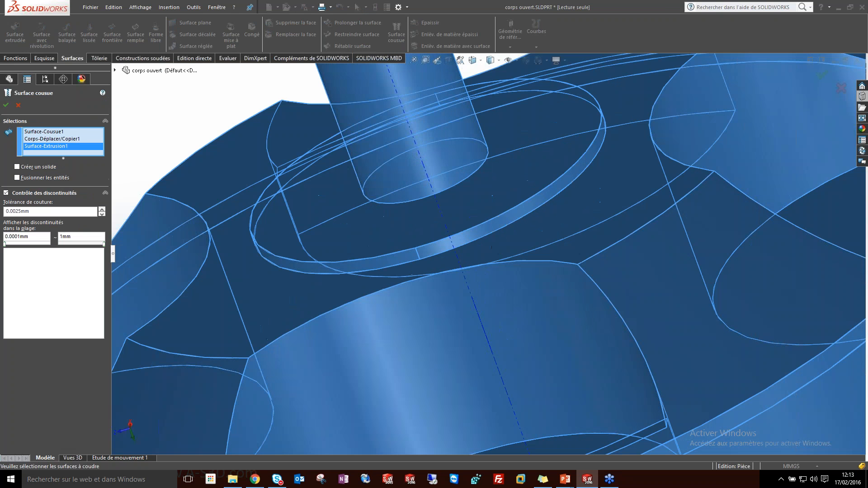
scroll(507, 246, "up", 8)
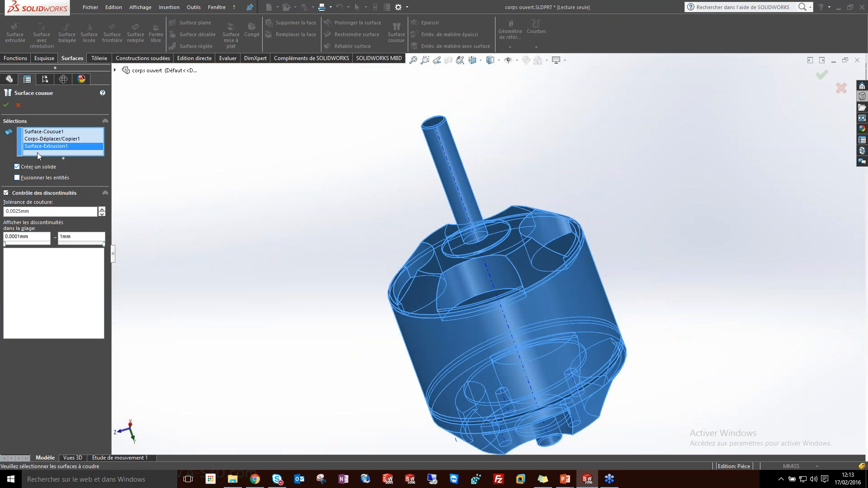
left_click(7, 106)
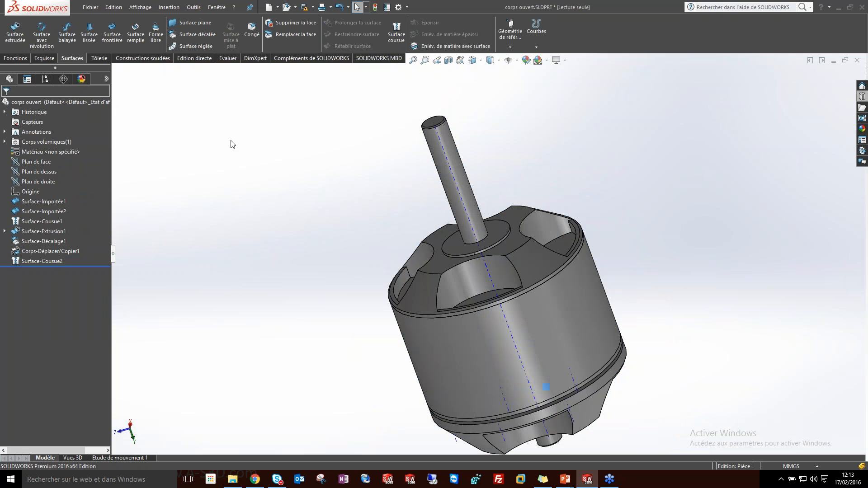
Expand the solid bodies folder and highlight the knitted body on the model to check it
left_click(5, 142)
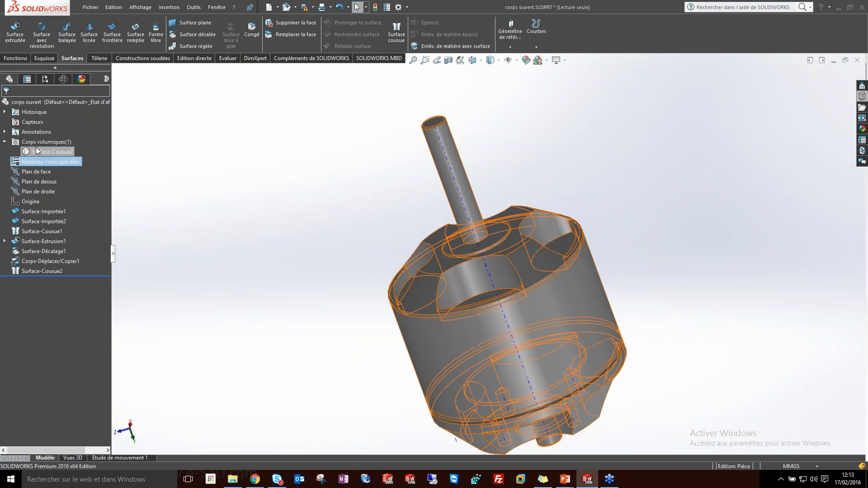
left_click(36, 148)
scroll(489, 248, "up", 4)
left_click(607, 288)
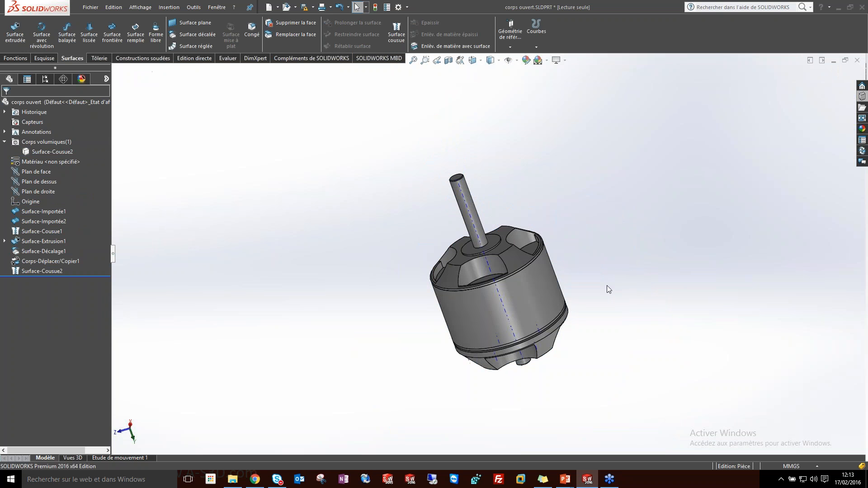
Create a section view on Plan de face with a 37 mm offset and inspect the body's interior
left_click(450, 61)
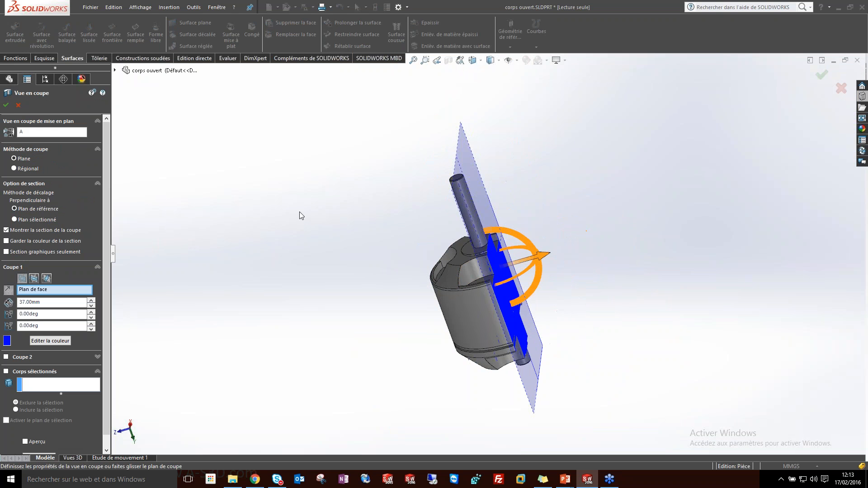
left_click(10, 106)
middle_click_drag(289, 253, 413, 273)
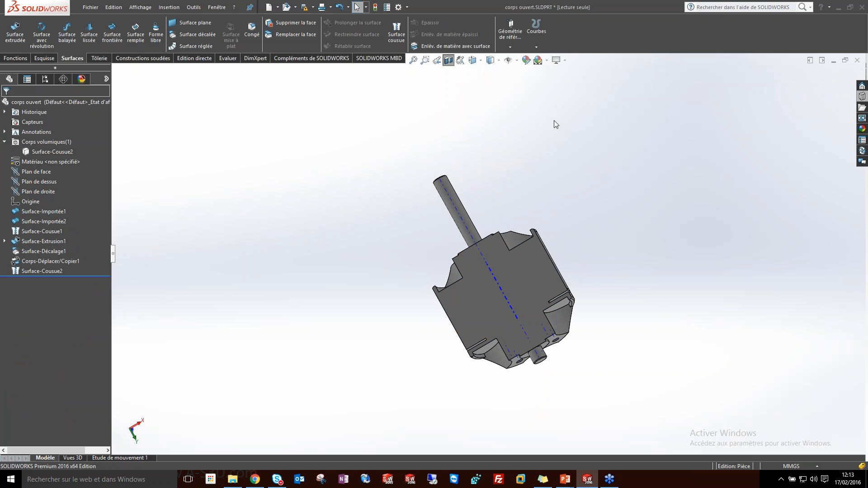
Close the corps ouvert part without saving, switch to the PowerPoint slideshow and advance to the slide on simplifying library parts
key("ctrl+w")
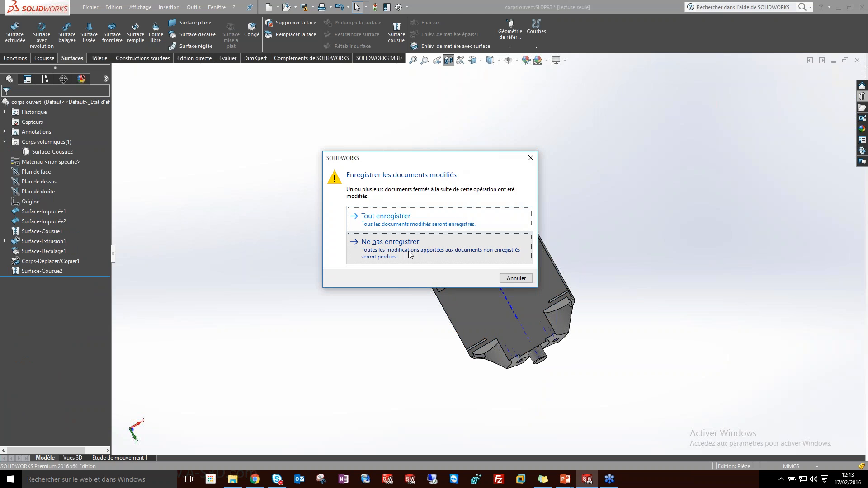
left_click(408, 253)
key("alt+Tab")
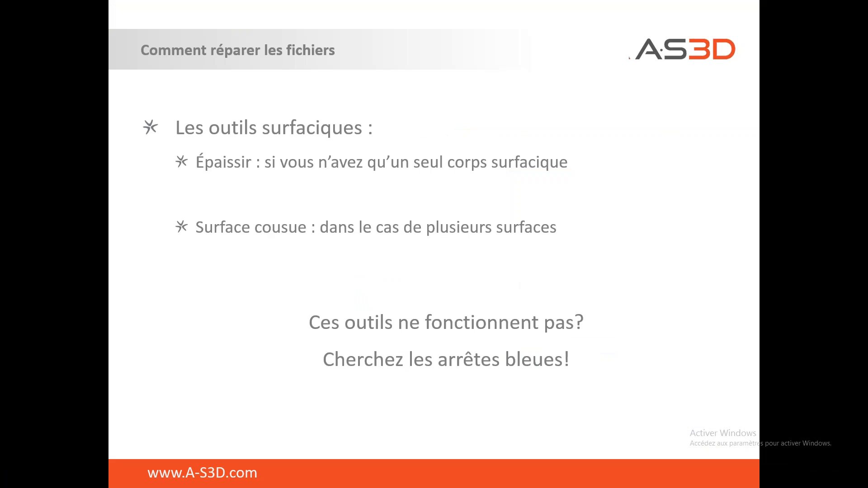
key("Right")
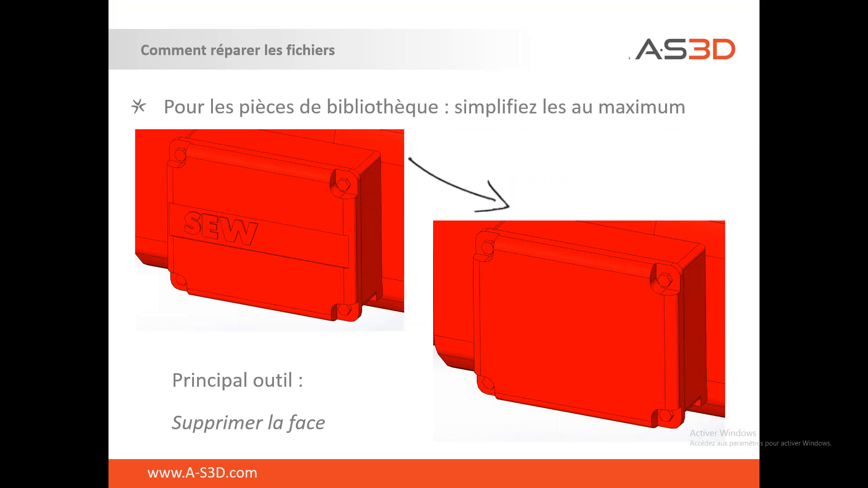
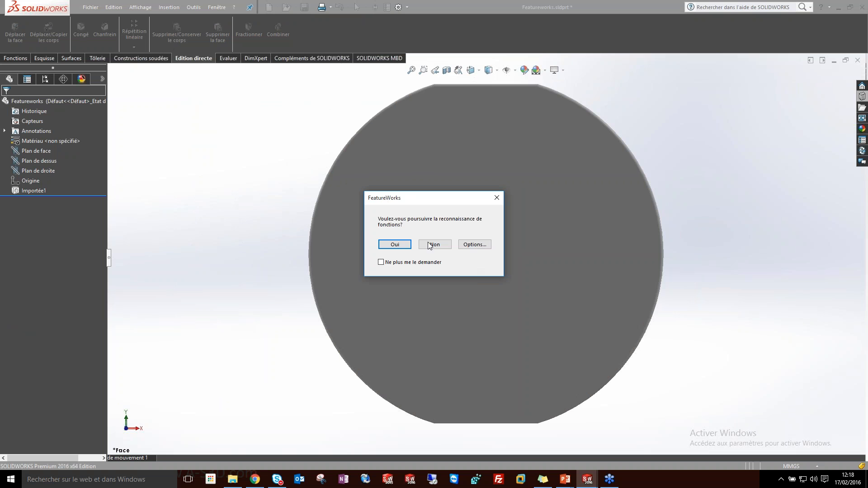
Decline the automatic FeatureWorks recognition and display the Featureworks part shaded with edges
left_click_drag(437, 207, 412, 194)
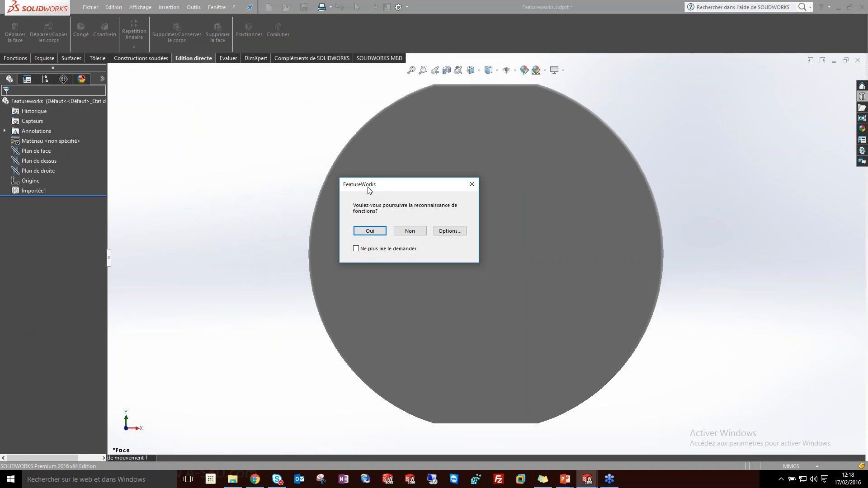
left_click_drag(370, 189, 378, 189)
left_click(415, 231)
middle_click_drag(419, 342, 279, 234)
left_click(489, 70)
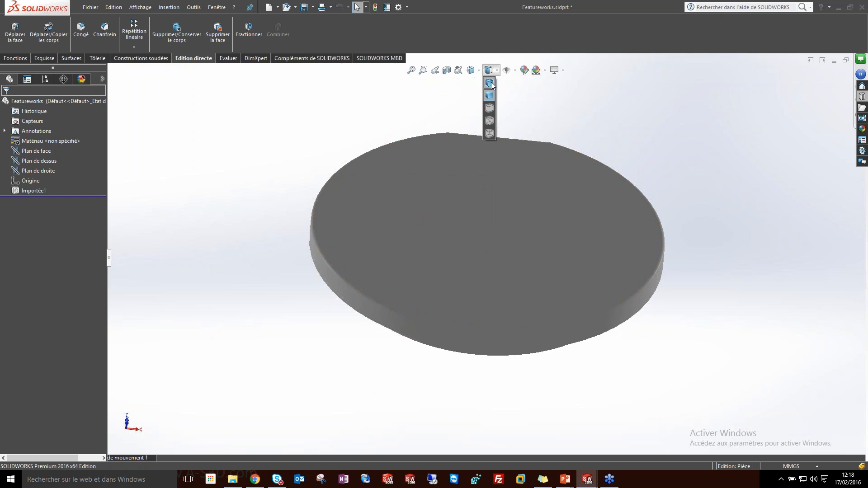
left_click(490, 84)
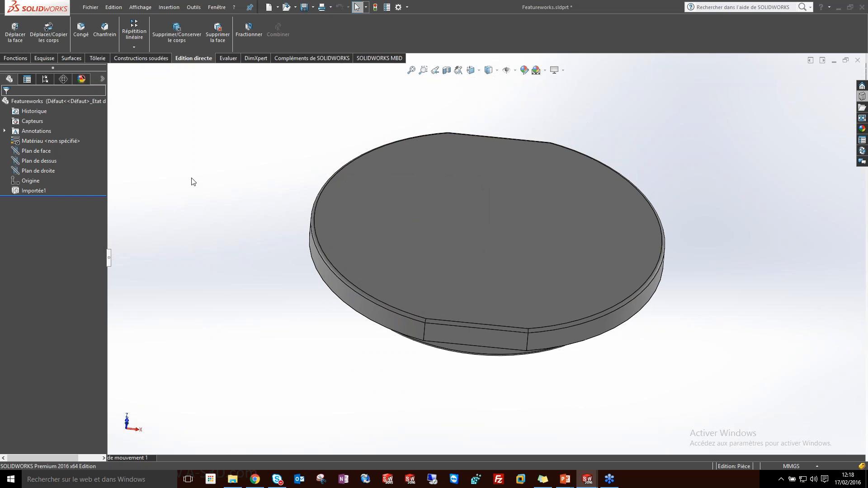
Start FeatureWorks feature recognition on Importée1 and set the recognition mode to Interactif
right_click(33, 191)
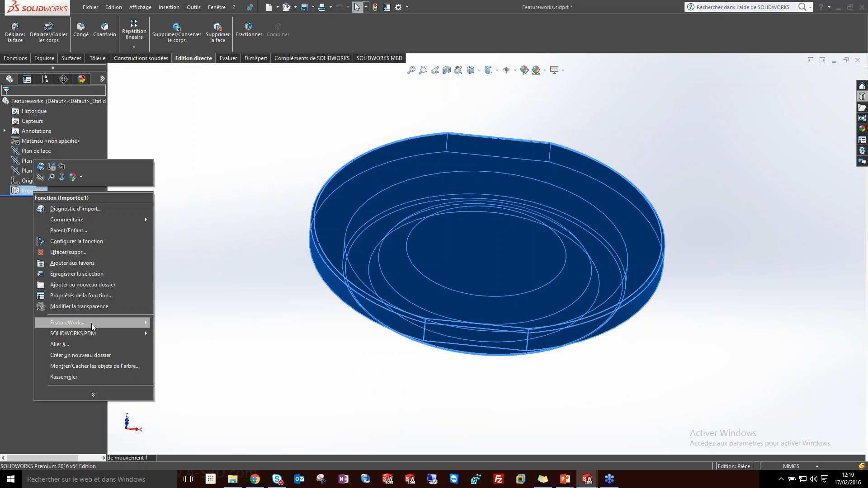
mouse_move(91, 324)
left_click(194, 323)
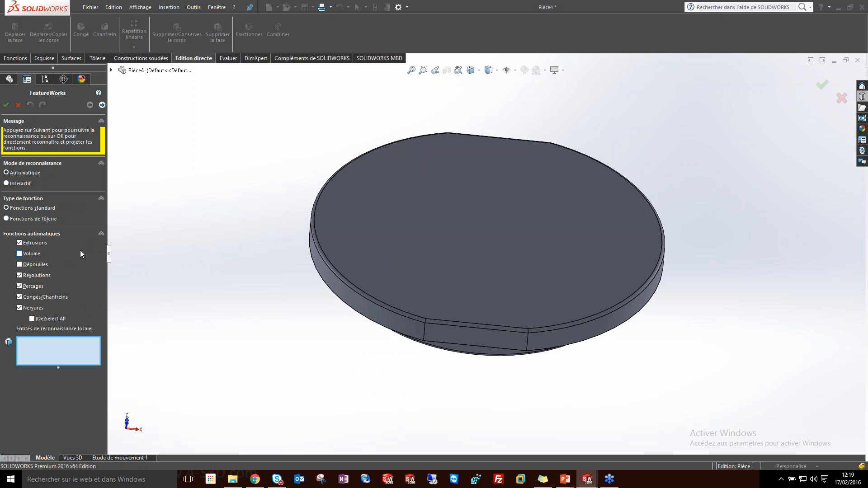
left_click(28, 184)
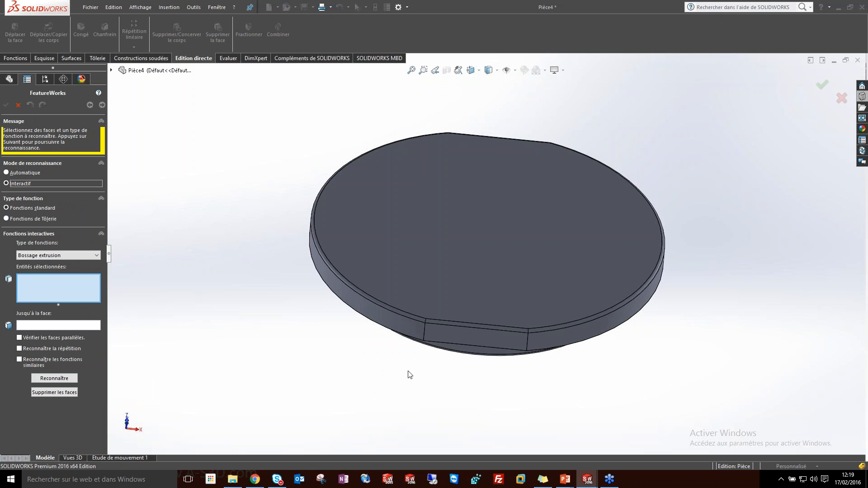
Set the feature type to Congé/Arrondi and select three adjoining fillet faces around the flange's outer edge
middle_click_drag(409, 375, 449, 357)
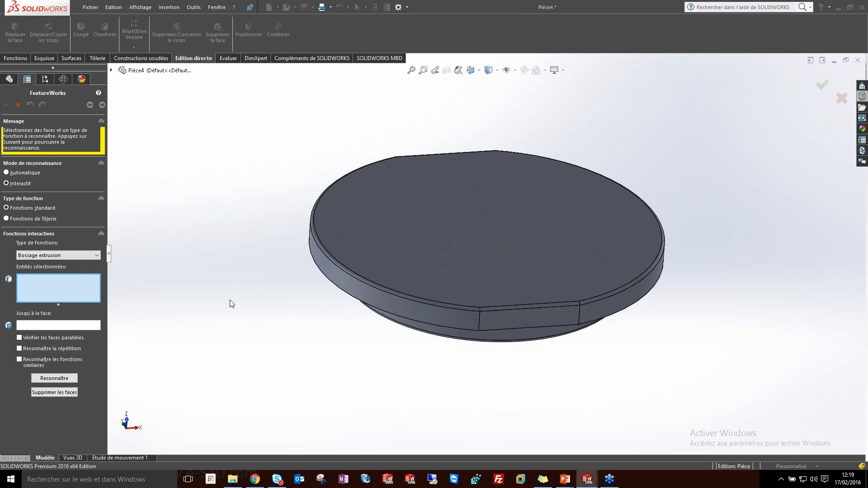
middle_click_drag(361, 331, 383, 272)
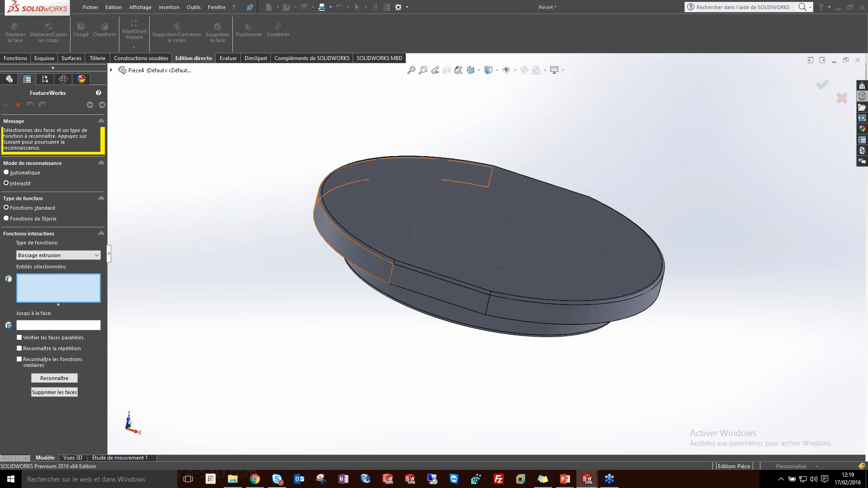
middle_click_drag(438, 300, 462, 266)
left_click(71, 255)
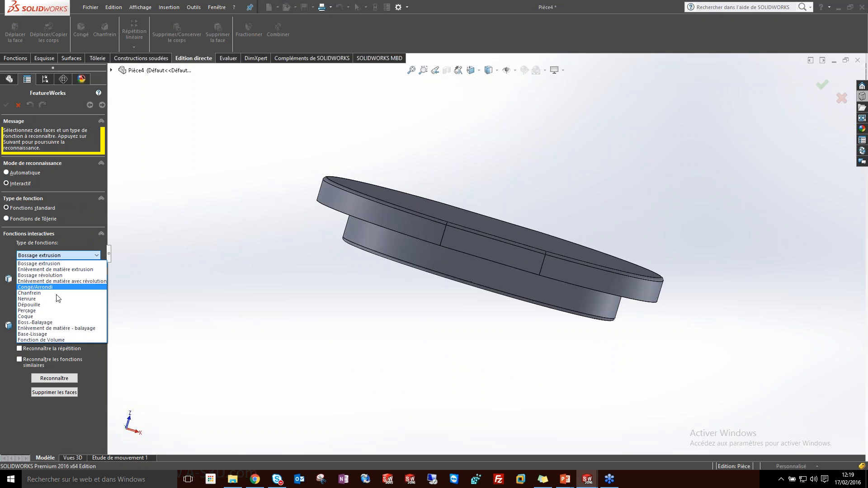
left_click(44, 288)
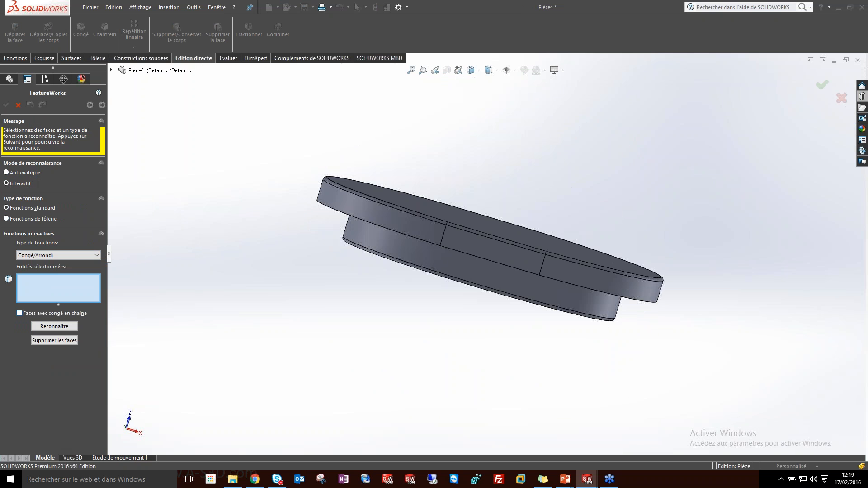
scroll(478, 235, "down", 5)
left_click(370, 180)
left_click(441, 201)
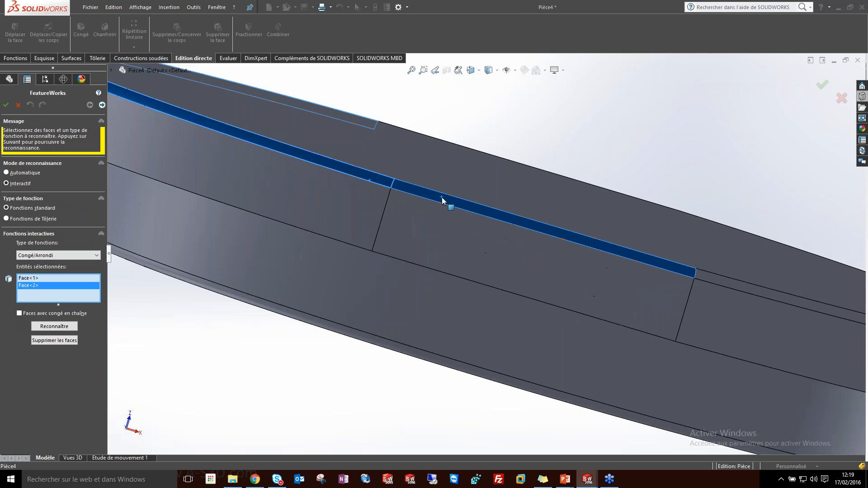
left_click(722, 284)
Add the fillet faces on the flange's other flat, the boss rim and the recess floor, and recognize all selected fillets
scroll(674, 333, "up", 3)
scroll(674, 333, "up", 3)
middle_click_drag(673, 333, 337, 403)
scroll(593, 168, "down", 3)
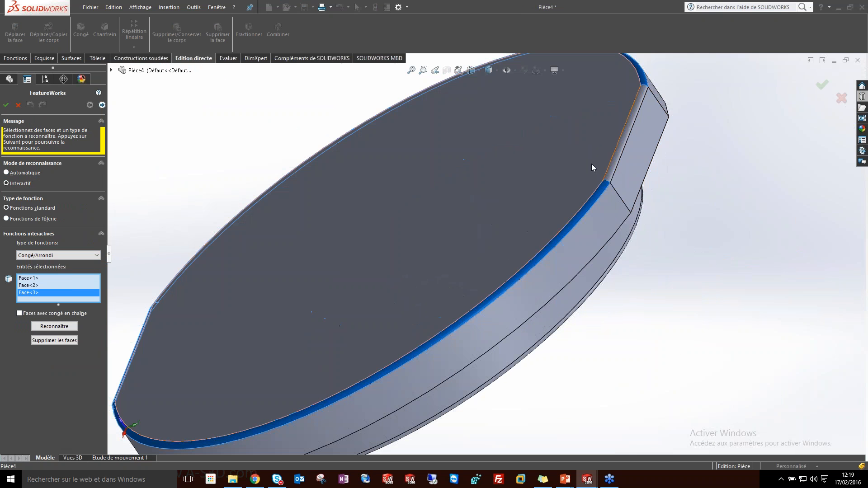
left_click(615, 181)
middle_click_drag(631, 282, 514, 251)
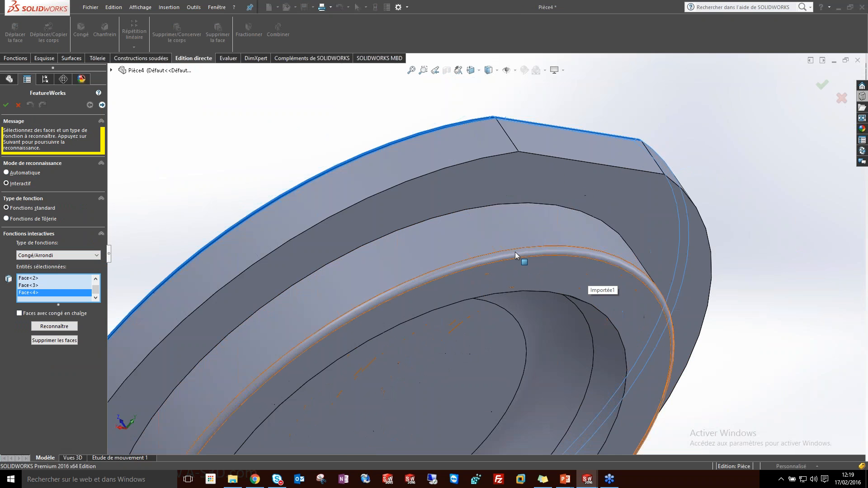
left_click(515, 251)
middle_click_drag(526, 322, 489, 235)
left_click(489, 235)
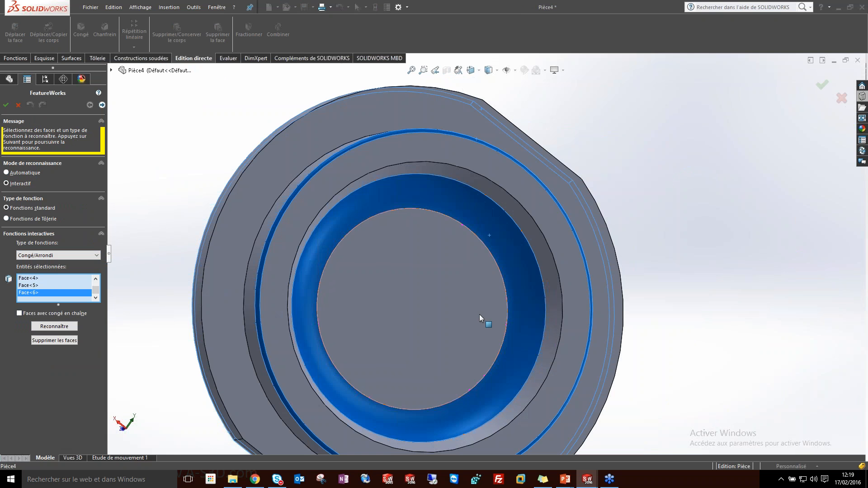
middle_click_drag(481, 320, 276, 322)
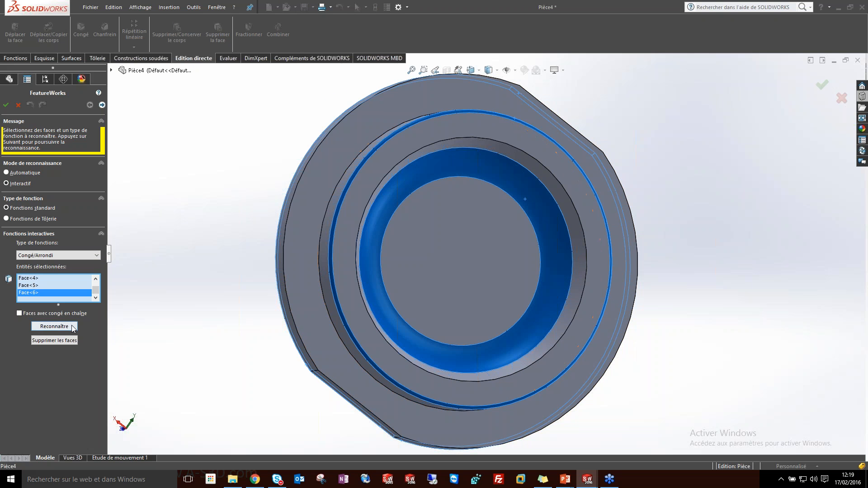
left_click(54, 326)
Recognize the recess wall as a Dépouille feature, using the boss's ring-shaped end face as the neutral plane
middle_click_drag(359, 250, 391, 193)
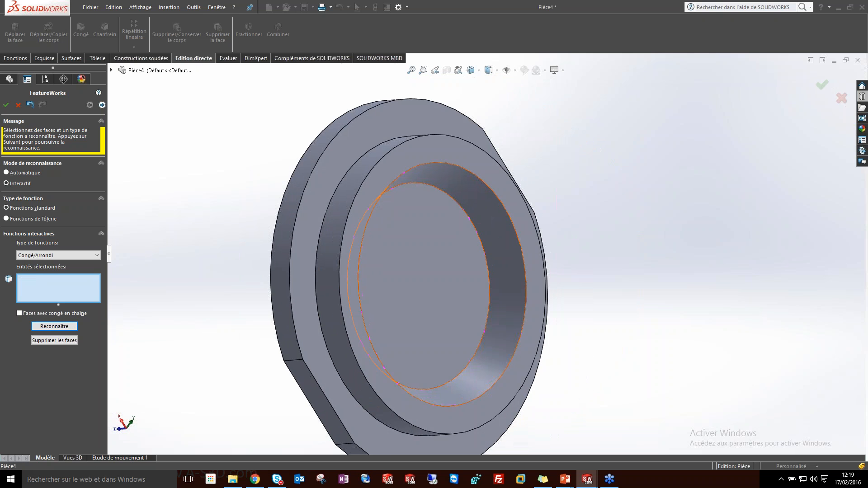
scroll(451, 323, "up", 4)
middle_click_drag(451, 324, 460, 222)
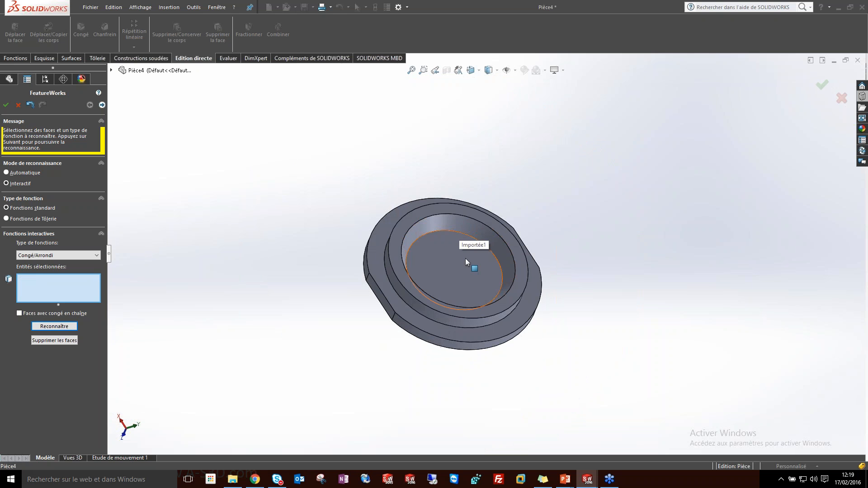
middle_click_drag(465, 258, 411, 275)
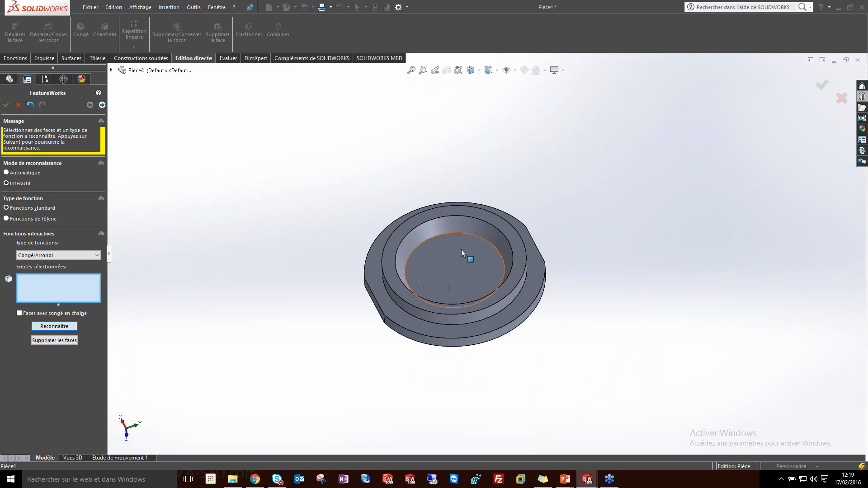
left_click(74, 255)
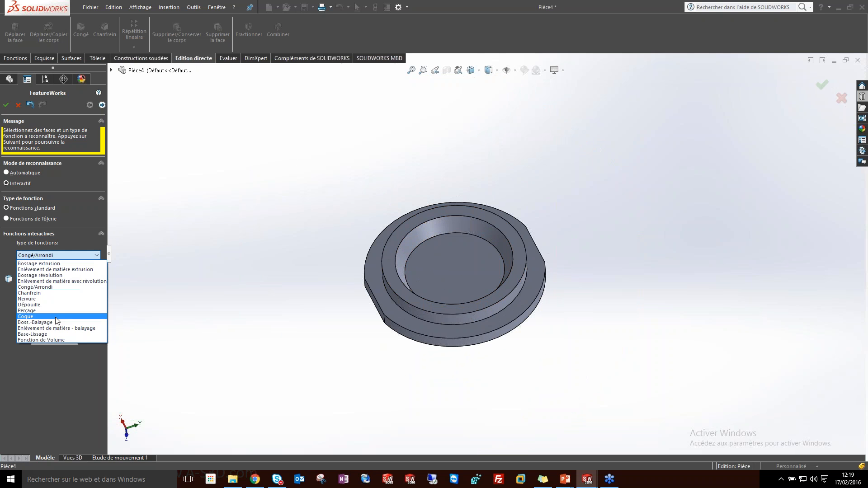
left_click(41, 305)
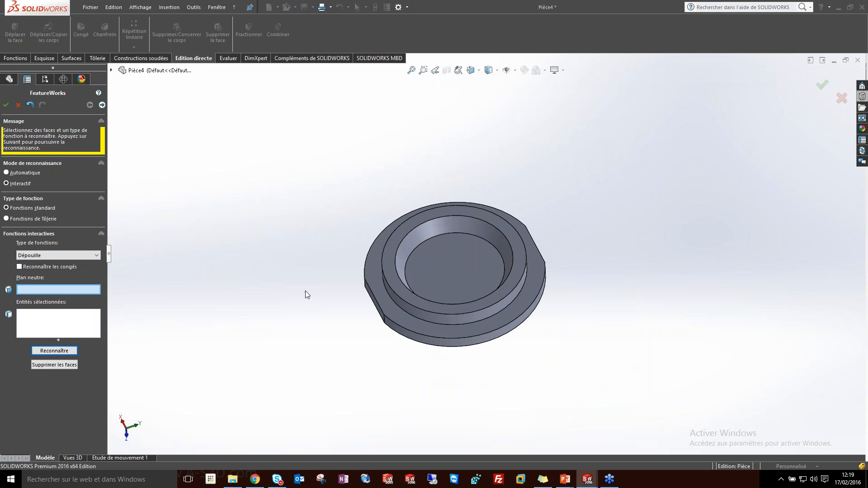
left_click(398, 244)
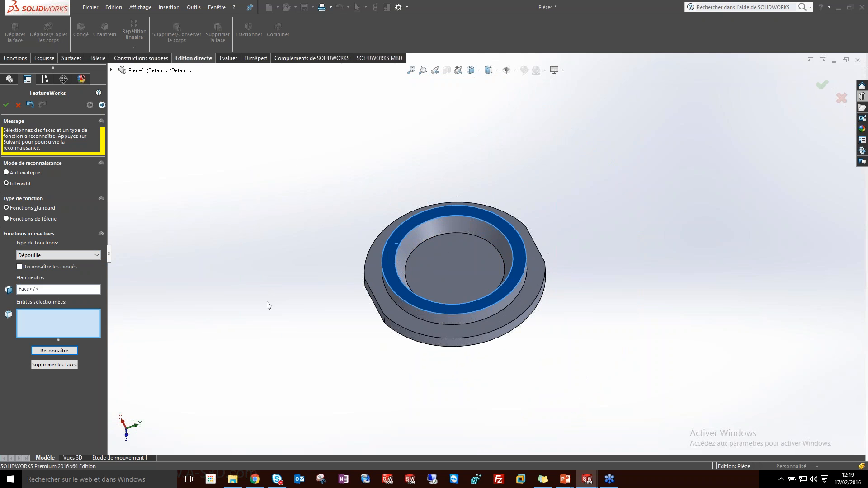
left_click(411, 239)
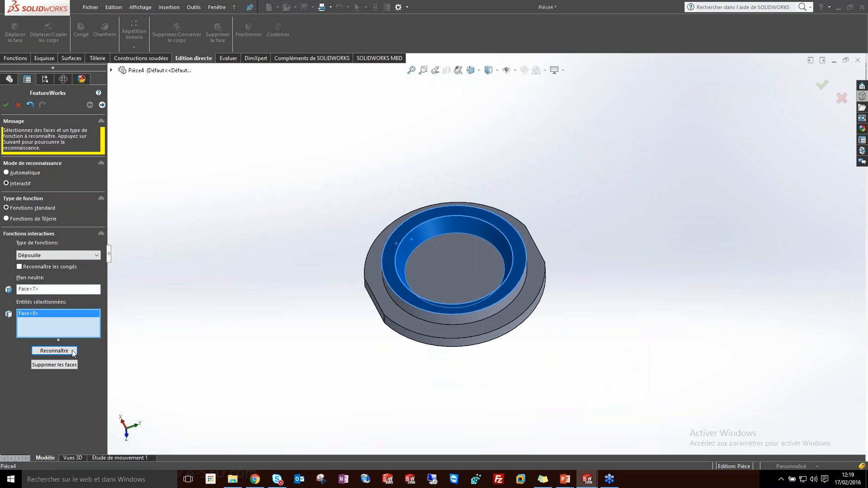
left_click(55, 351)
Recognize the raised ring as a Bossage révolution from its outer and inner cylindrical faces
middle_click_drag(375, 310, 253, 254)
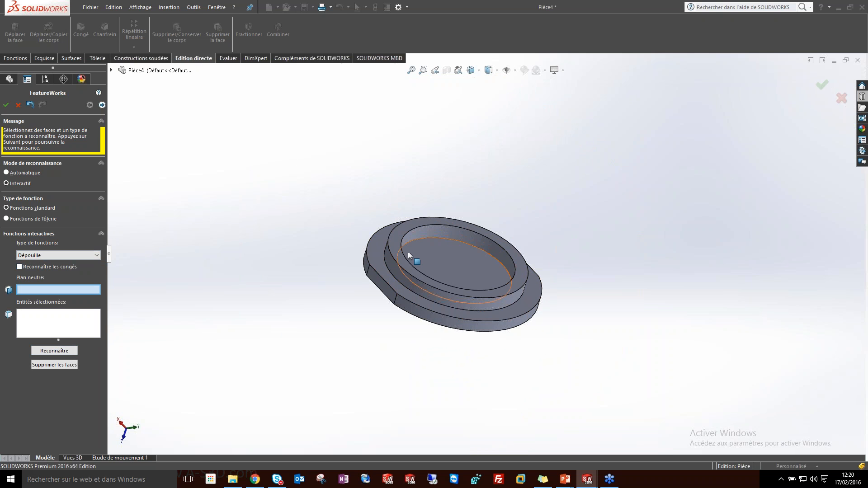
left_click(68, 256)
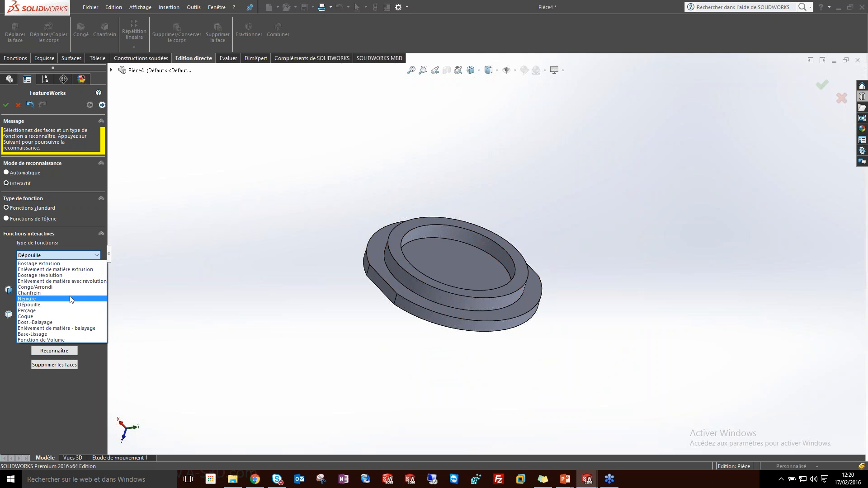
left_click(56, 275)
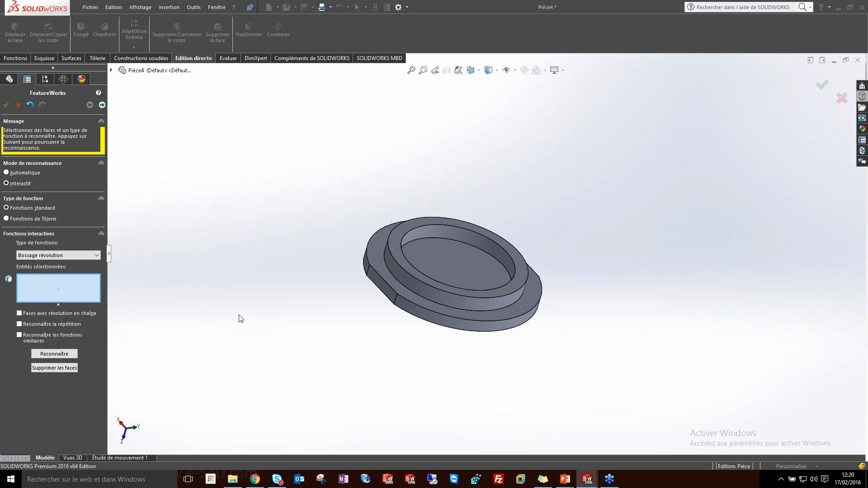
scroll(407, 330, "down", 5)
left_click(389, 236)
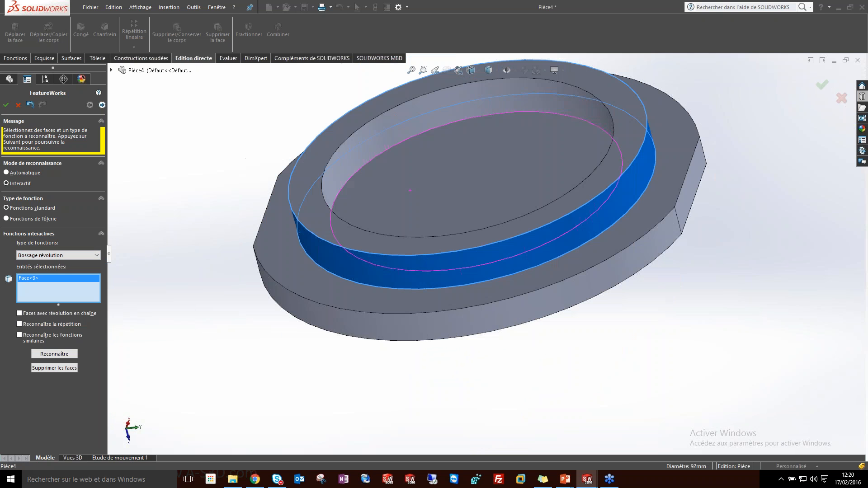
middle_click_drag(373, 195, 344, 192)
left_click(341, 190)
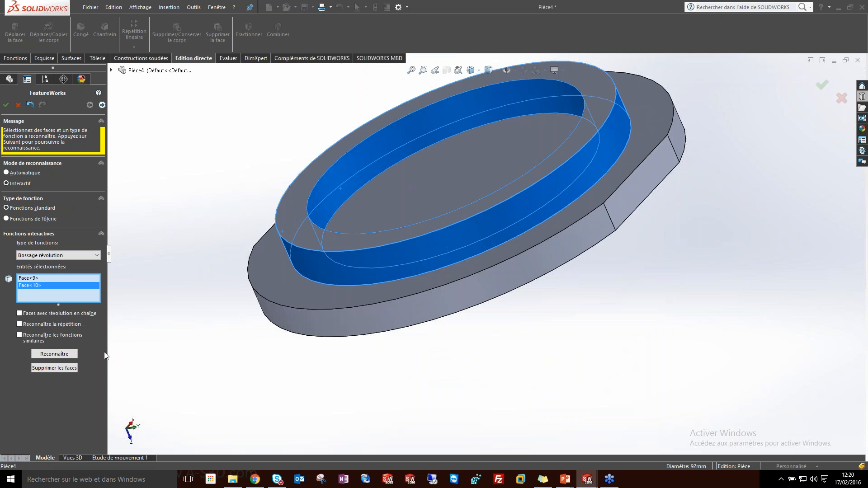
left_click(54, 354)
Accept the recognized features and compare the resulting part with the original imported Featureworks part
middle_click_drag(309, 316, 410, 305)
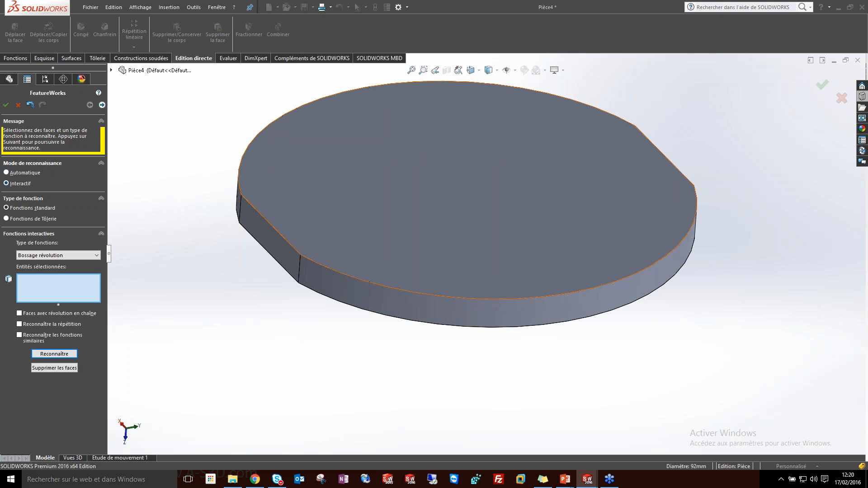
left_click(6, 105)
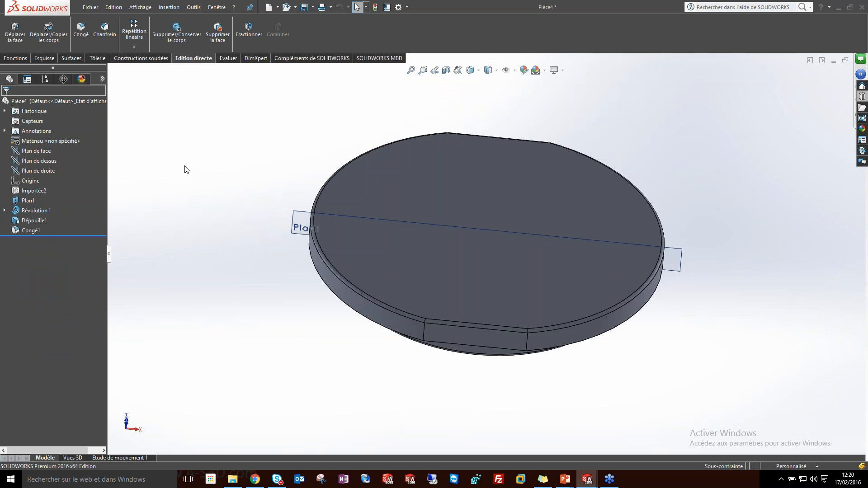
key("ctrl+Tab")
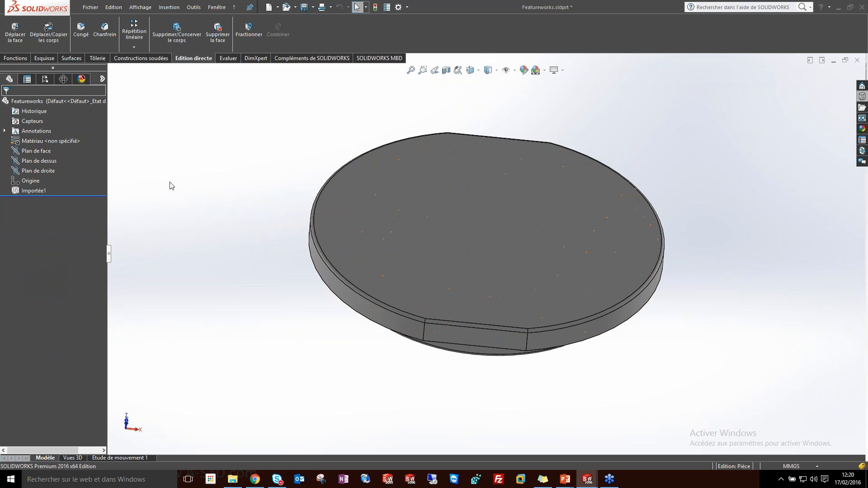
key("ctrl+Tab")
middle_click_drag(353, 221, 398, 177)
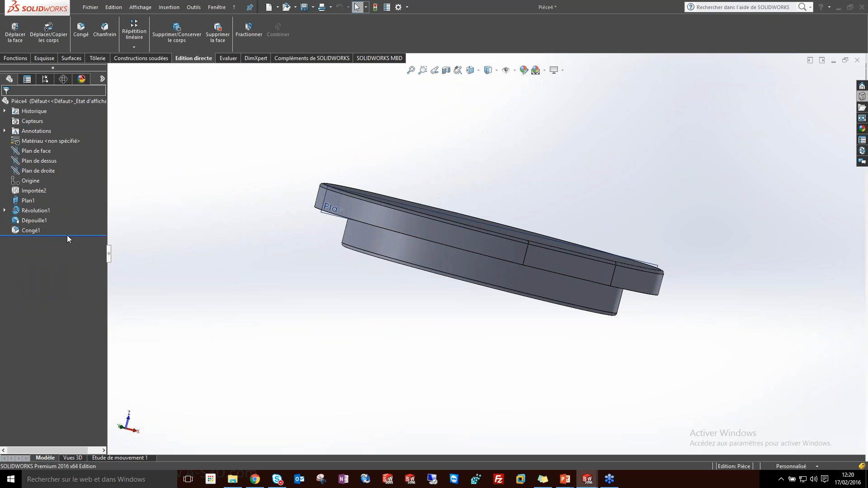
Roll the part back to before Congé1, inspect the boss and recess without fillets, and roll forward to restore Congé1
left_click_drag(64, 237, 64, 225)
middle_click_drag(343, 235, 380, 183)
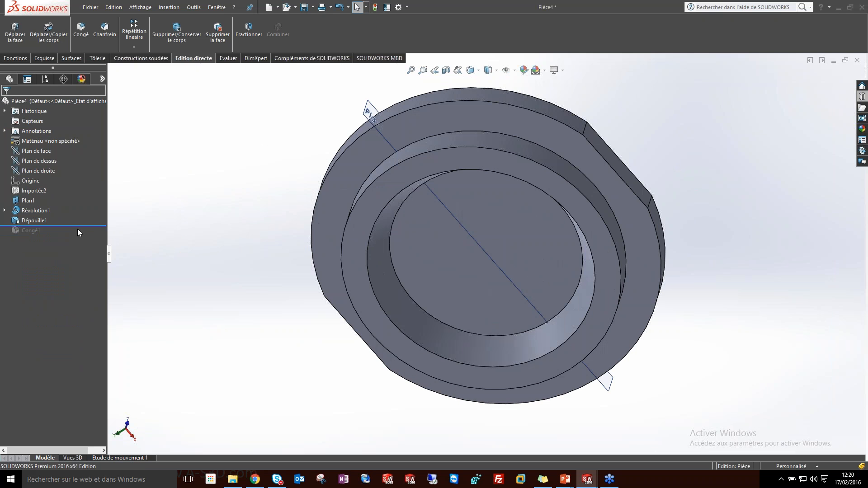
mouse_move(77, 226)
left_mouse_down()
mouse_move(85, 206)
mouse_move(86, 236)
left_mouse_up()
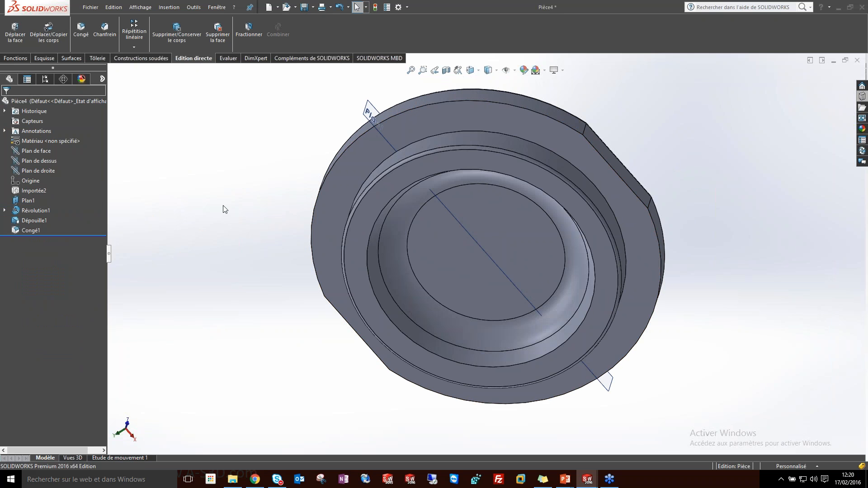
middle_click_drag(223, 207, 213, 142)
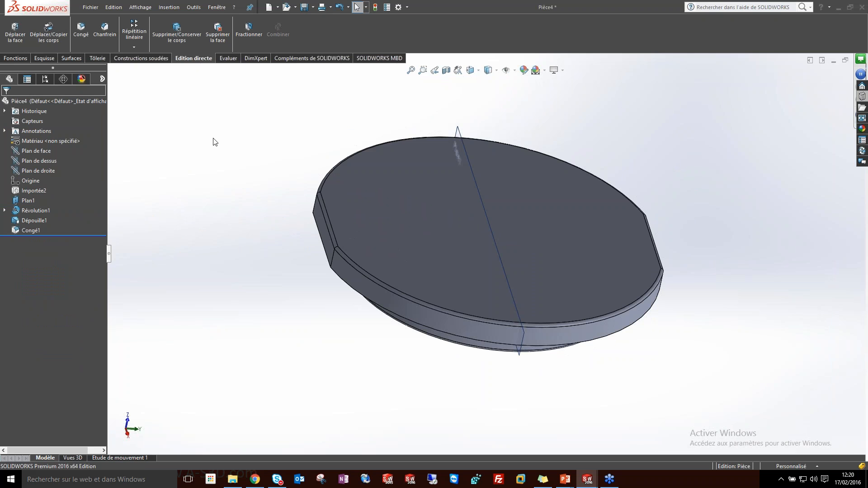
Switch to the PowerPoint presentation, advance to the Edition directe slide, and return to SOLIDWORKS
key("alt+Tab")
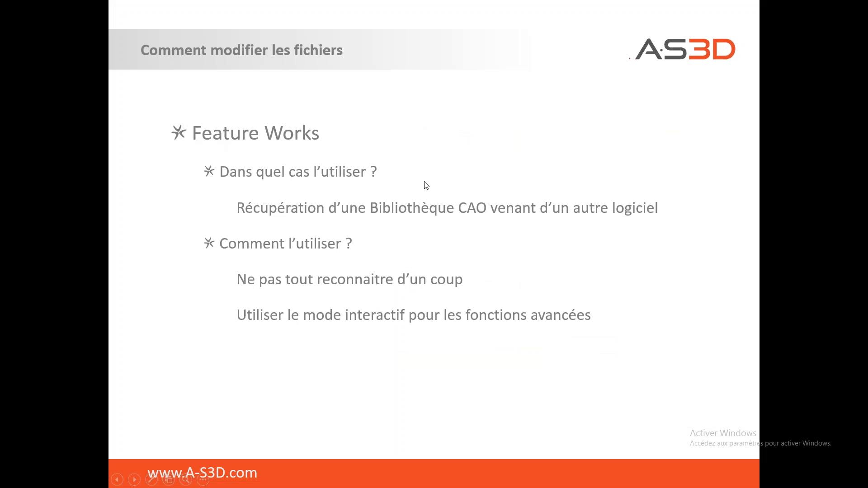
left_click(414, 199)
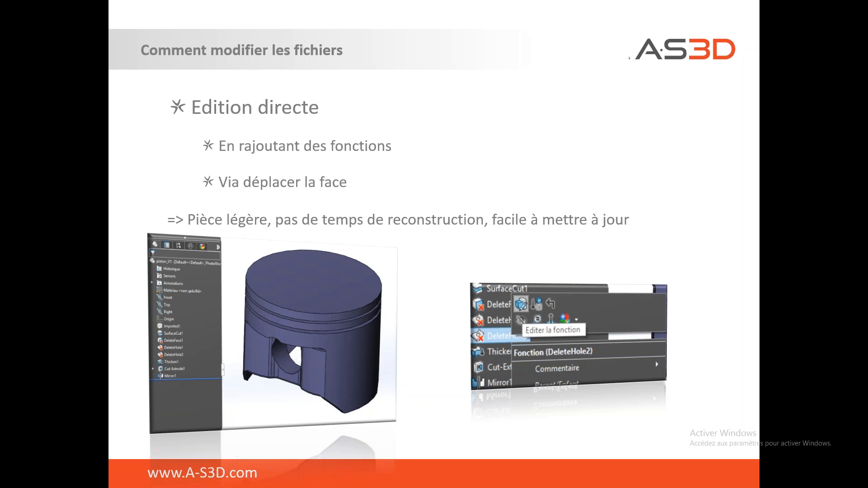
key("alt+Tab")
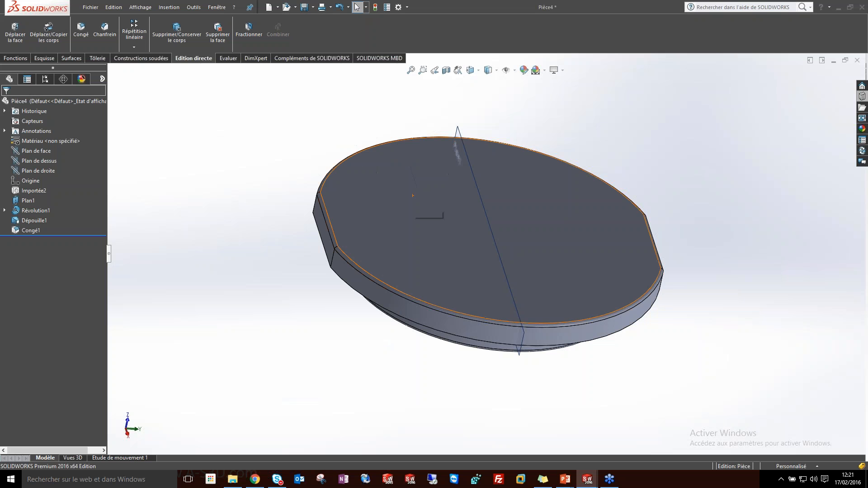
Open piston_V1.SLDPRT from the edition de corps folder, declining feature recognition, and inspect the piston
left_click(284, 8)
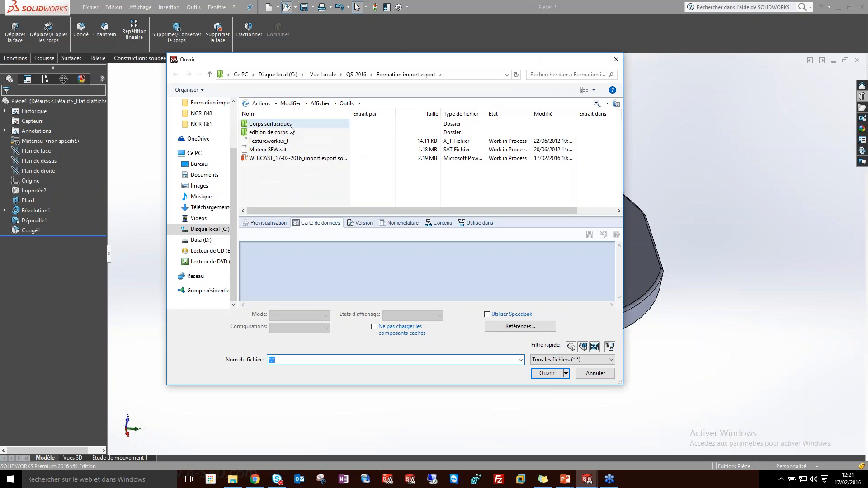
double_click(283, 133)
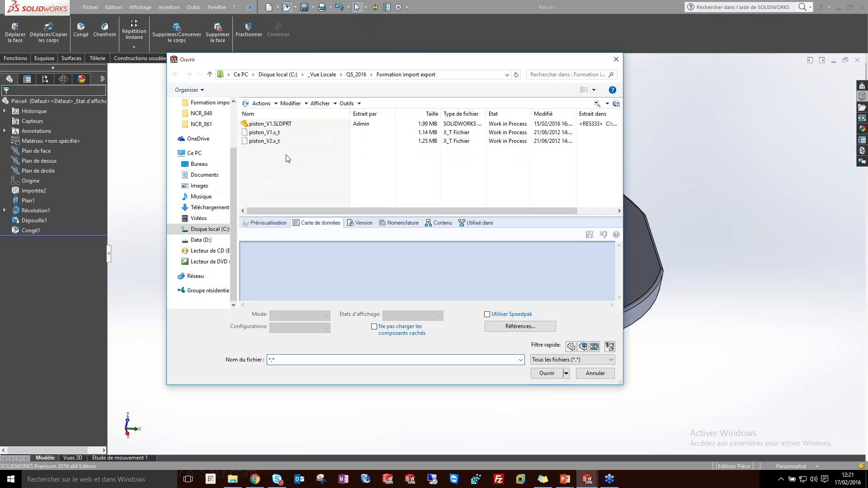
left_click(271, 124)
left_click(547, 369)
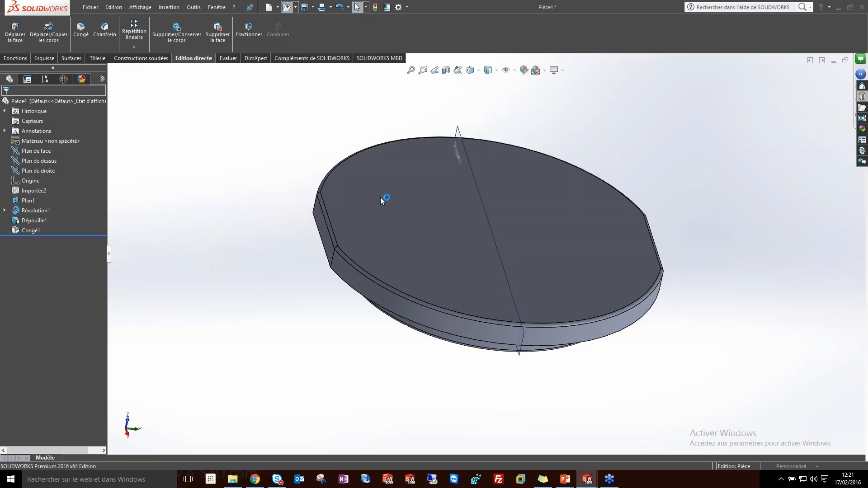
left_click(450, 246)
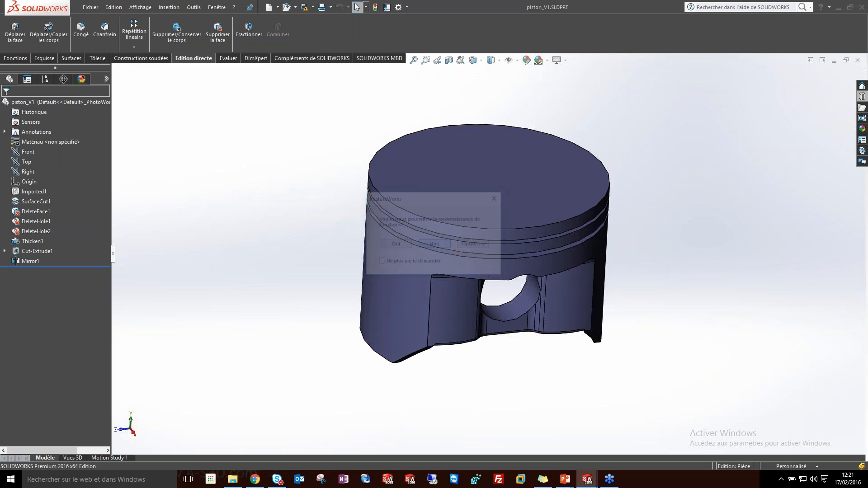
middle_click_drag(245, 213, 199, 206)
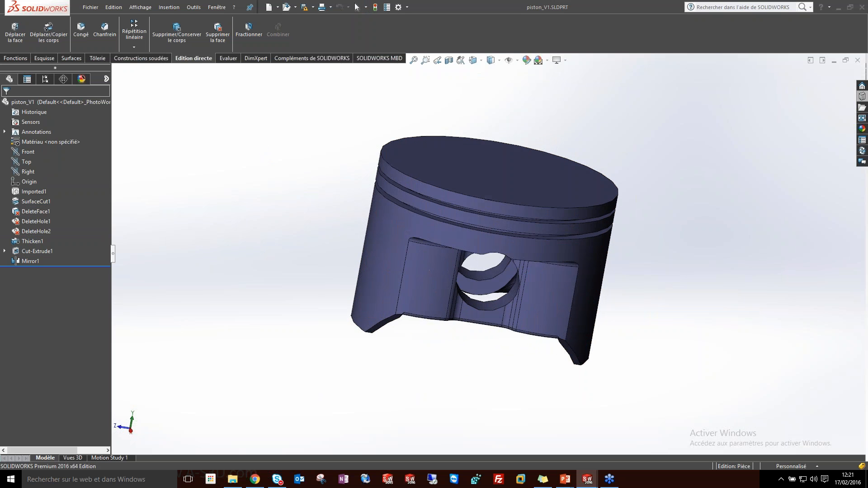
middle_click_drag(267, 253, 299, 267)
Roll the piston's history back to just after DeleteFace1, and step forward through DeleteHole1 and DeleteHole2 to examine each repair
left_click(41, 202)
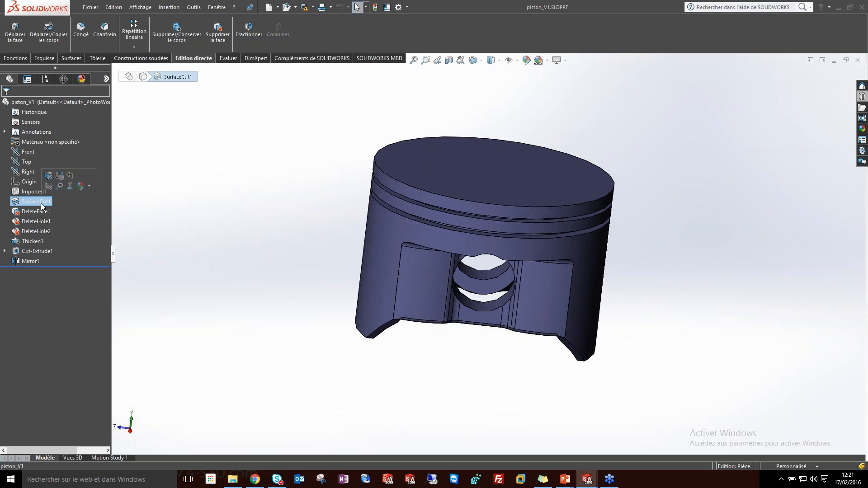
left_click_drag(74, 267, 74, 217)
middle_click_drag(277, 233, 470, 265)
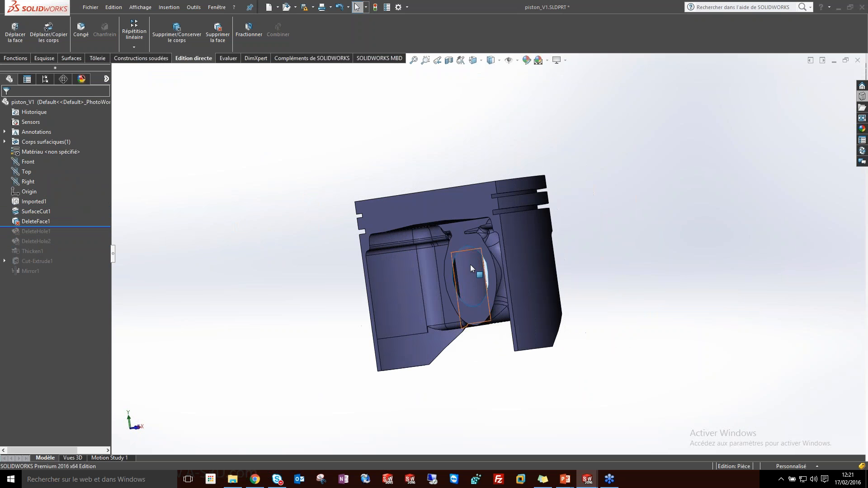
mouse_move(78, 227)
left_mouse_down()
mouse_move(82, 210)
mouse_move(90, 236)
left_mouse_up()
middle_click_drag(289, 229, 332, 250)
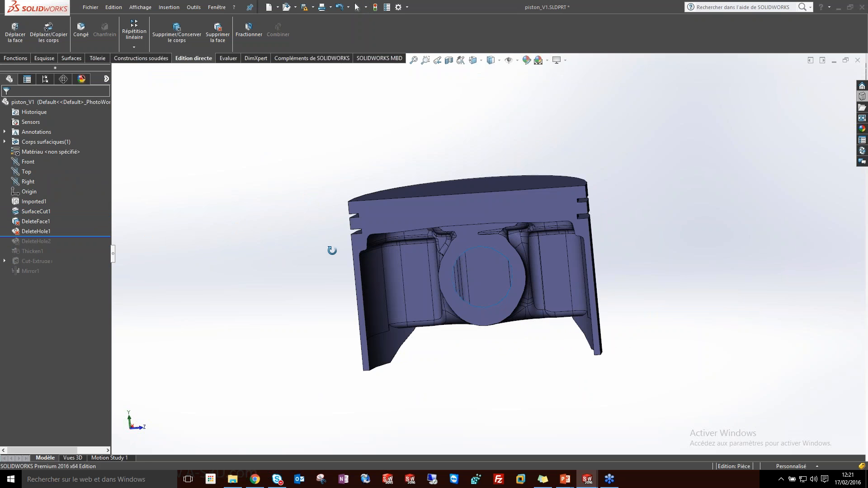
middle_click_drag(490, 271, 470, 242)
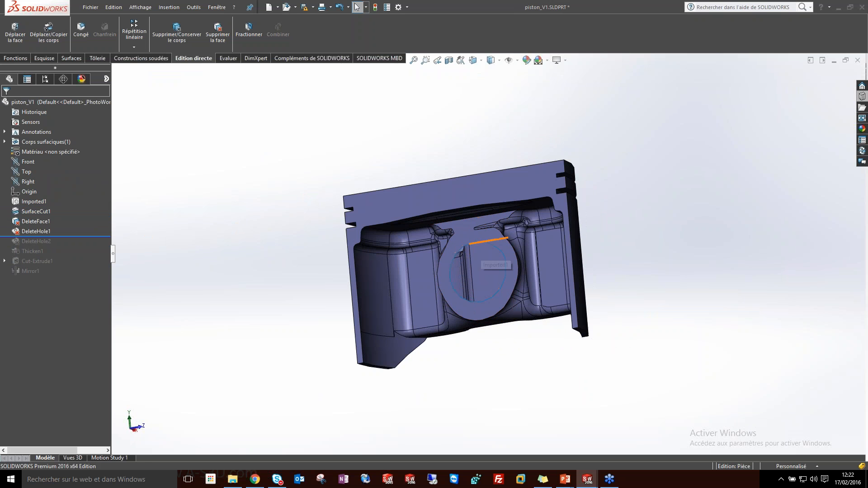
left_click(480, 244)
left_click_drag(103, 237, 101, 247)
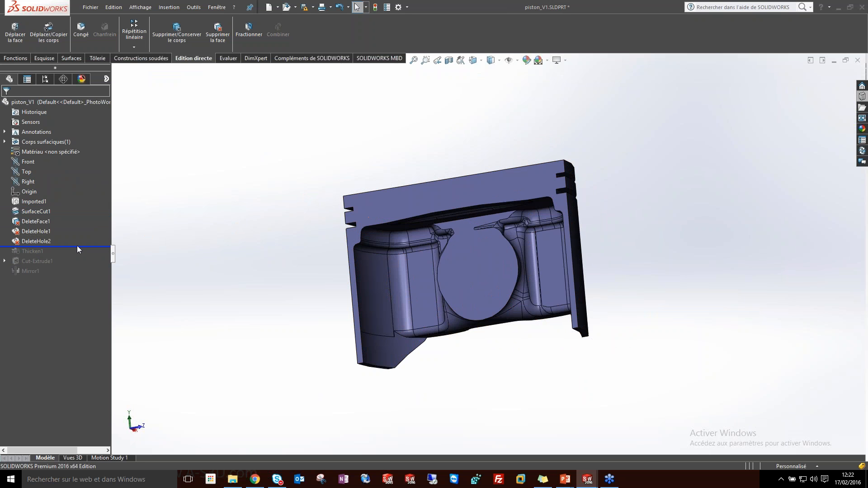
With the history rolled back to after DeleteHole1, remove the remaining circular hole by its edge, using the Supprimer le(s) perçage(s) option
left_click_drag(77, 246, 77, 236)
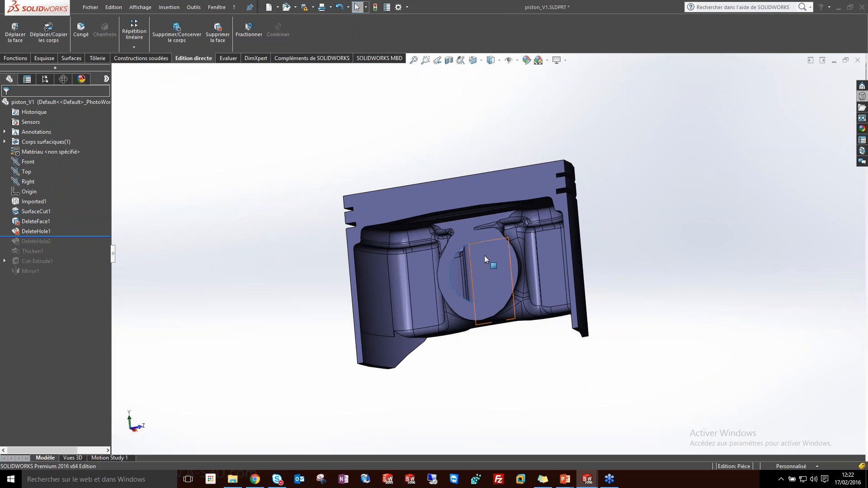
left_click(500, 290)
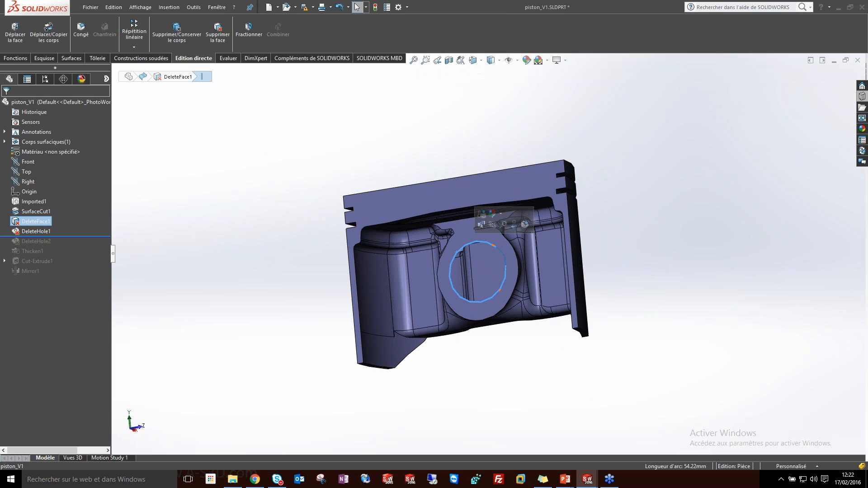
key("Delete")
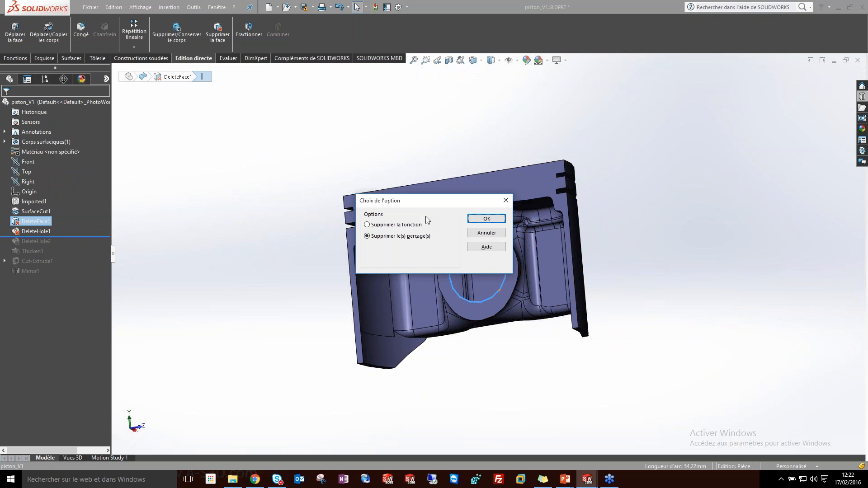
left_click(483, 221)
Delete the newly added Supprimer le perçage1 feature from the piston's history
right_click(80, 250)
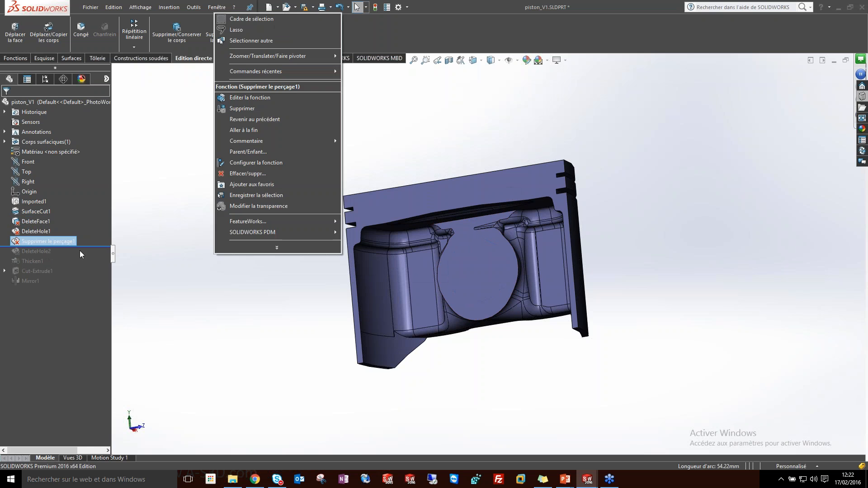
left_click(67, 239)
right_click(69, 244)
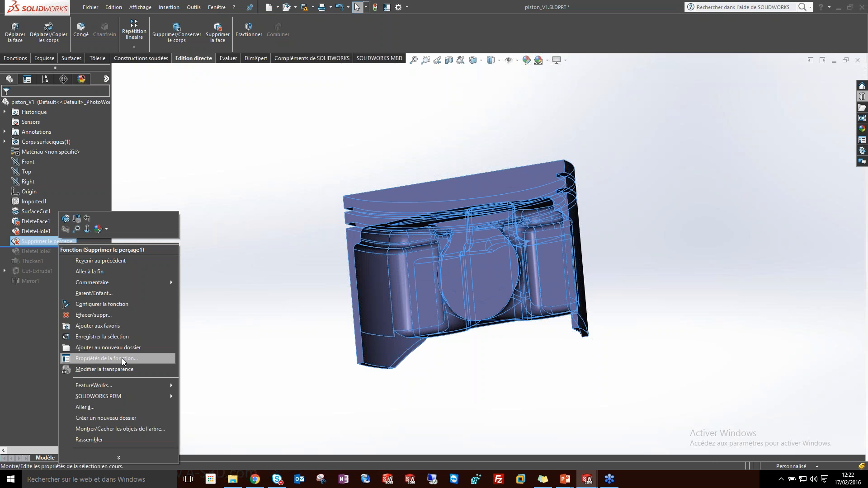
left_click(110, 324)
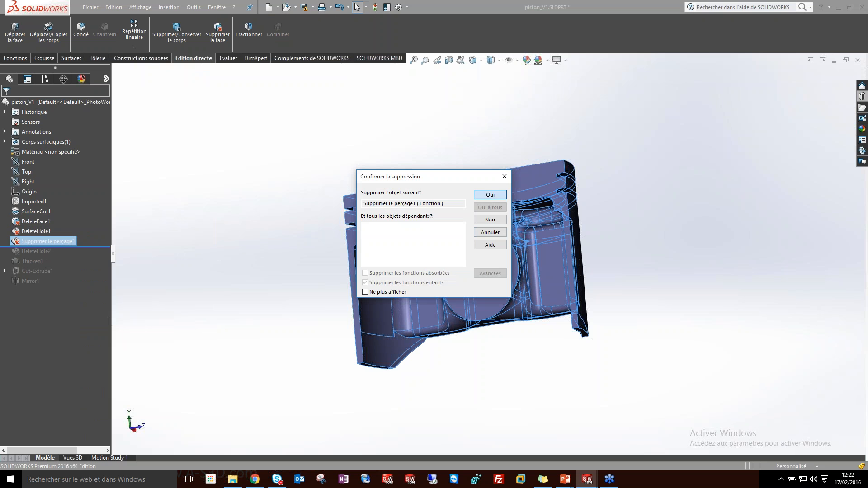
key("Return")
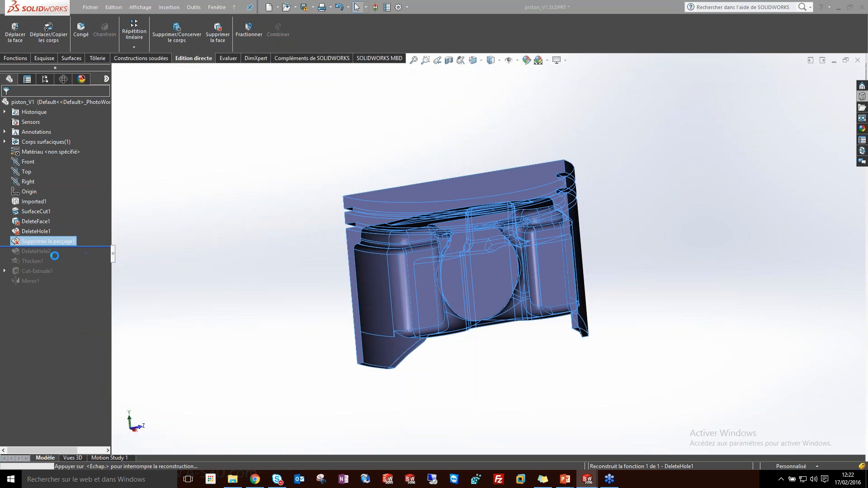
Roll the piston's history forward to after Mirror1 and inspect the complete solid
left_click_drag(90, 236, 91, 267)
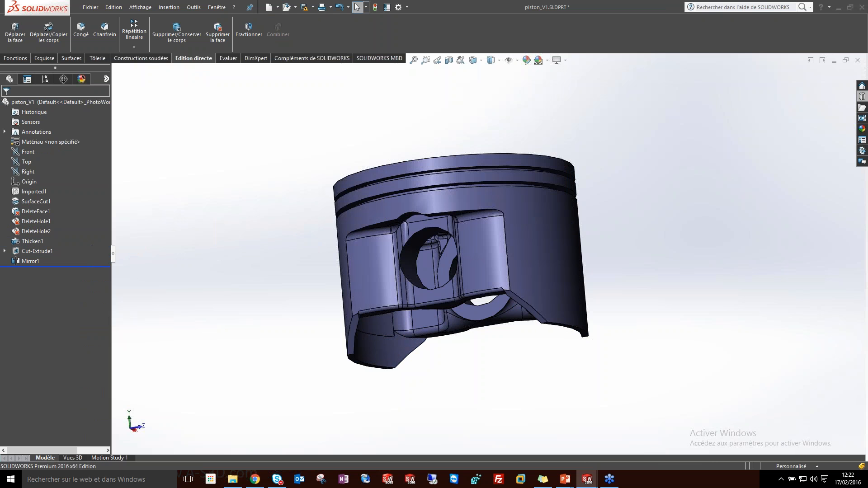
middle_click_drag(344, 262, 344, 301)
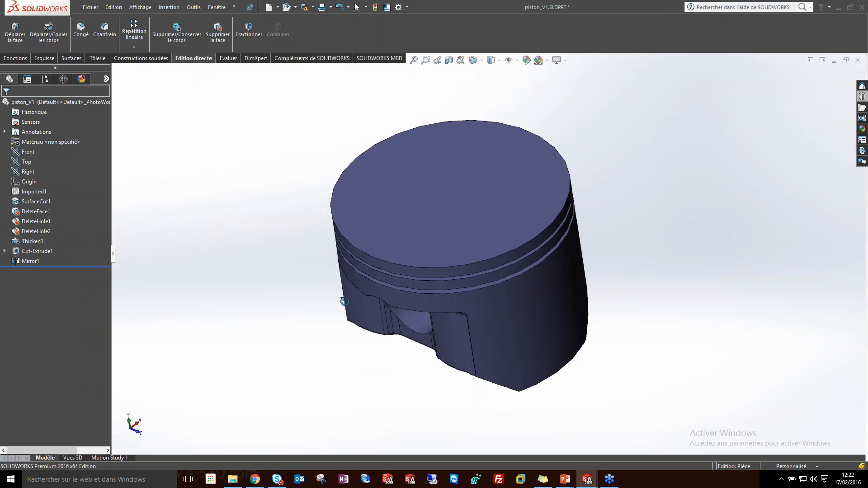
middle_click_drag(254, 177, 281, 153)
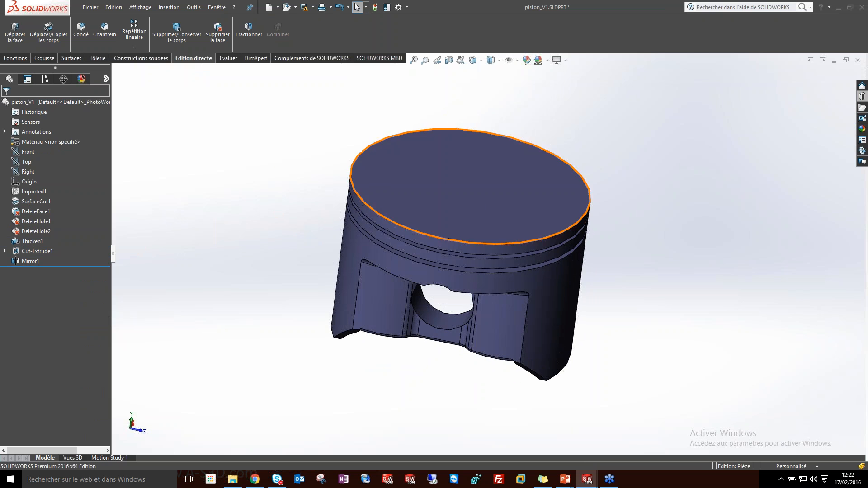
left_click(382, 180)
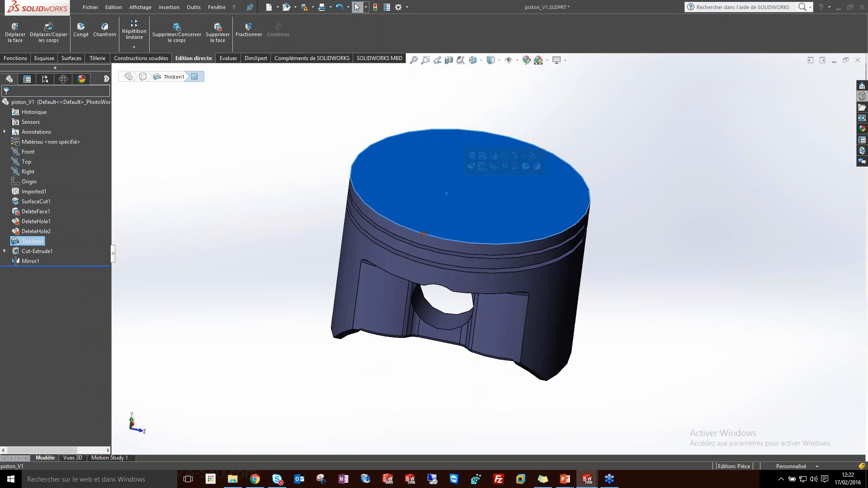
left_click(204, 186)
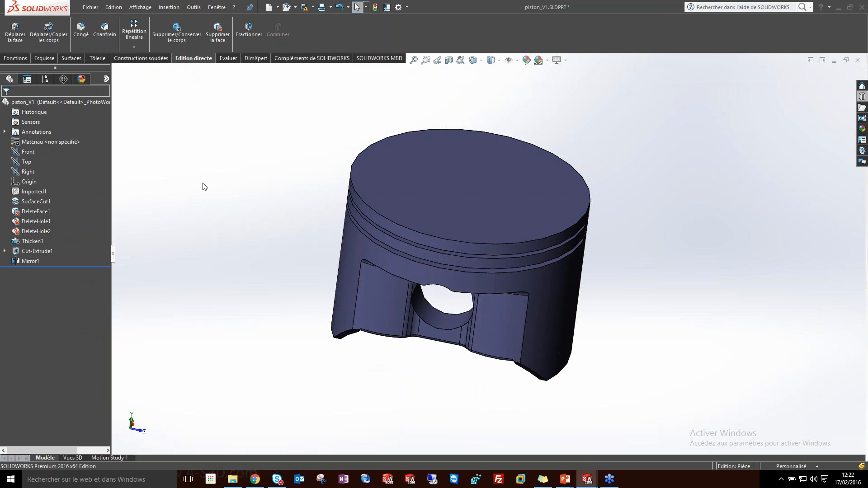
middle_click_drag(430, 200, 430, 197)
left_click(431, 194)
right_click(431, 194)
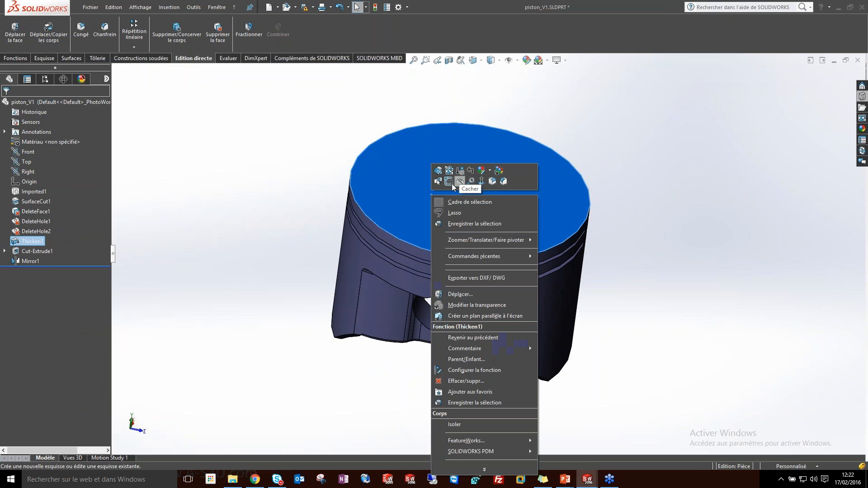
left_click(629, 157)
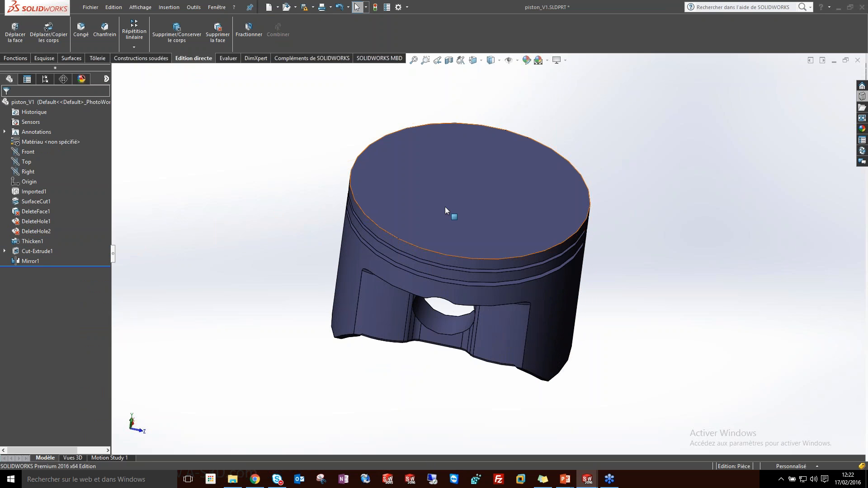
Offset the piston's flat crown face outward by 6 mm with the Move Face (Déplacer la face) command's Décaler option
left_click(14, 42)
middle_click_drag(229, 161, 383, 137)
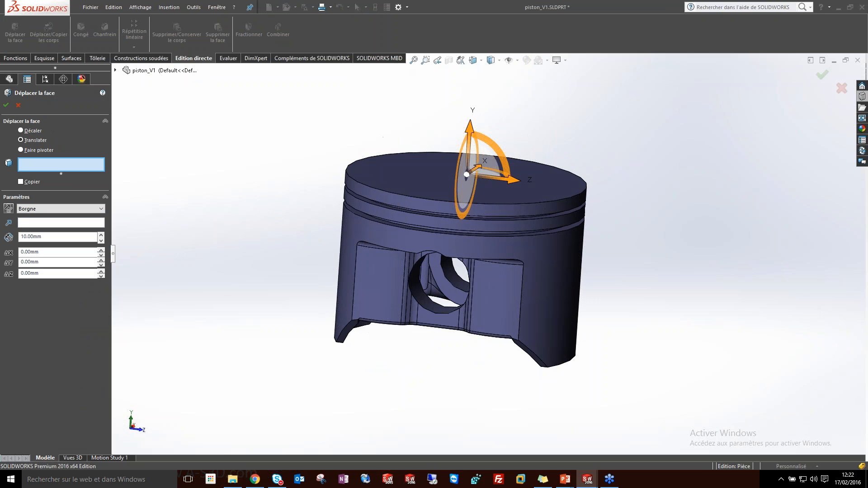
left_click(45, 130)
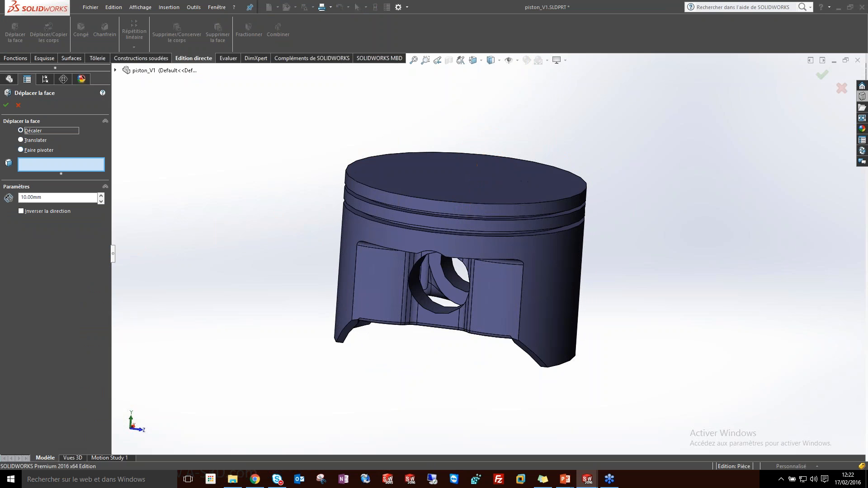
left_click(438, 188)
middle_click_drag(434, 198, 306, 162)
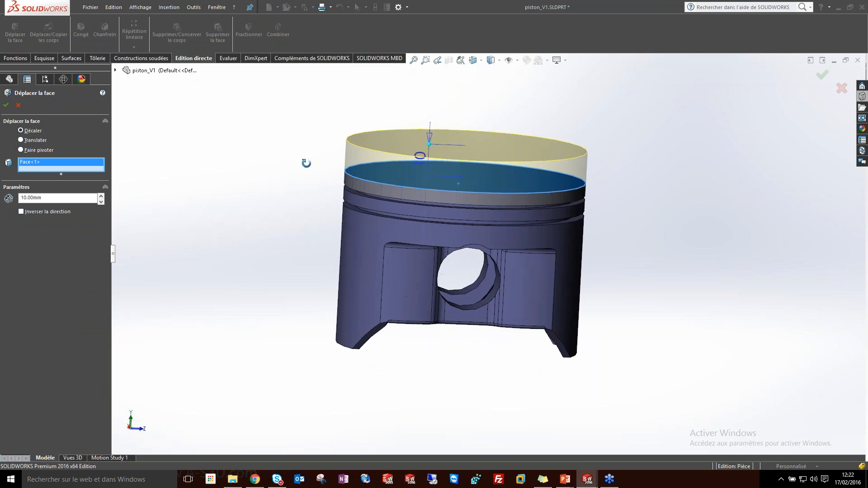
left_click_drag(430, 145, 428, 156)
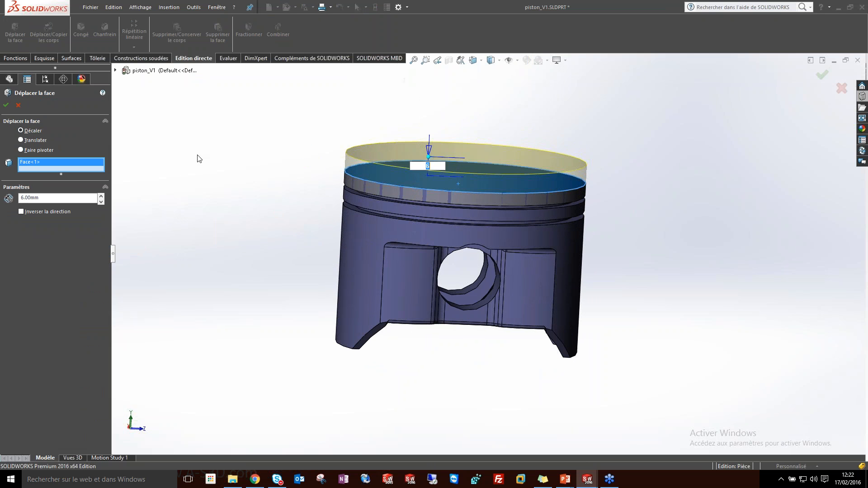
left_click(6, 105)
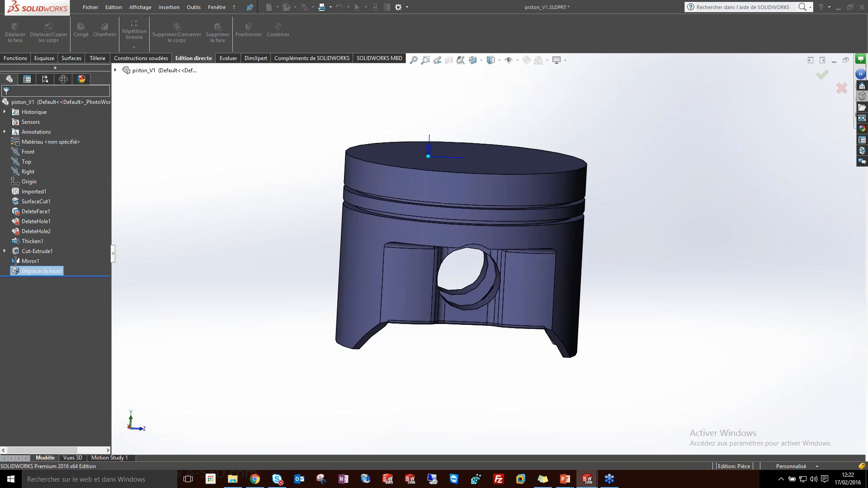
Translate the three faces of the piston's upper ring groove 4 mm along Y toward the crown with Move Face (Déplacer la face), Translater option
middle_click_drag(280, 269, 375, 220)
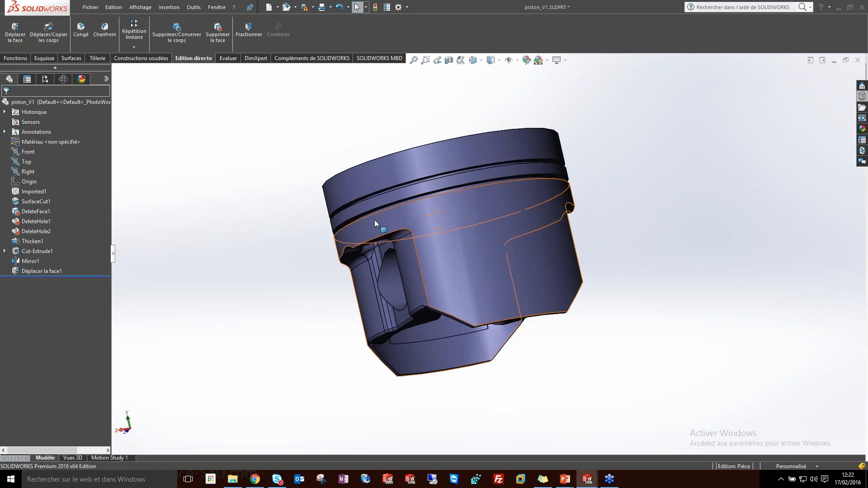
scroll(375, 214, "down", 8)
left_click(325, 205)
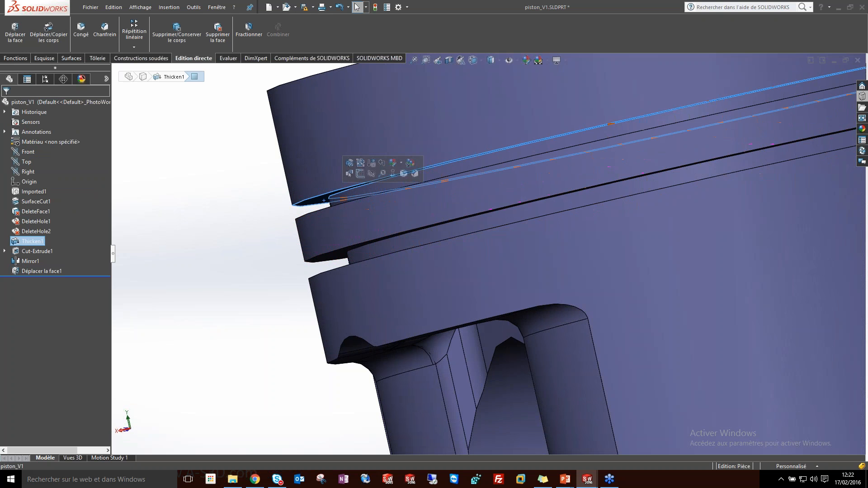
middle_click_drag(324, 205, 343, 210)
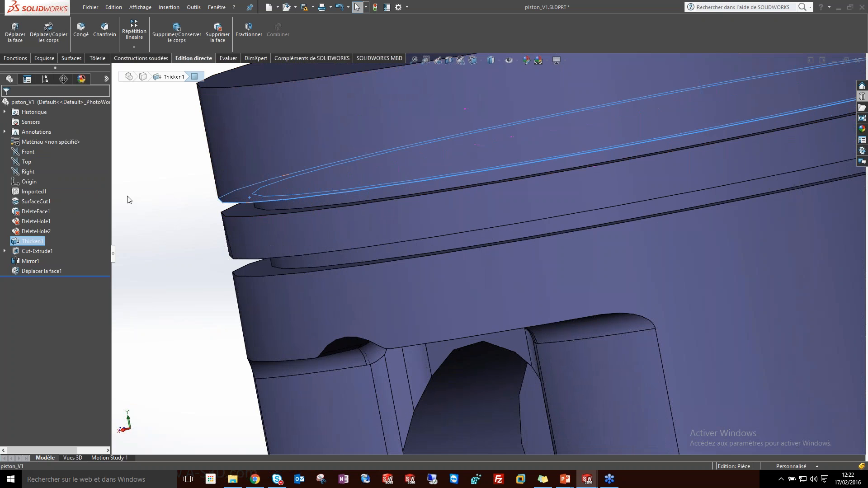
left_click(150, 204)
left_click(20, 37)
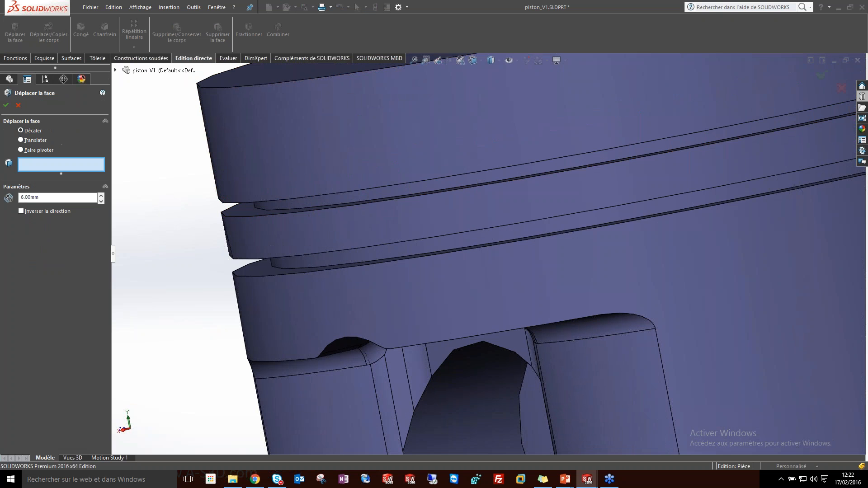
left_click(30, 141)
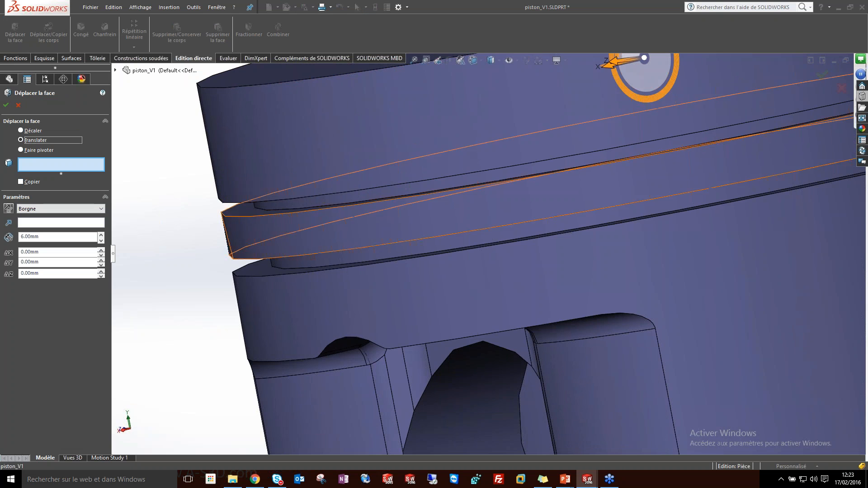
middle_click_drag(217, 212, 265, 195)
left_click(262, 203)
scroll(277, 246, "down", 5)
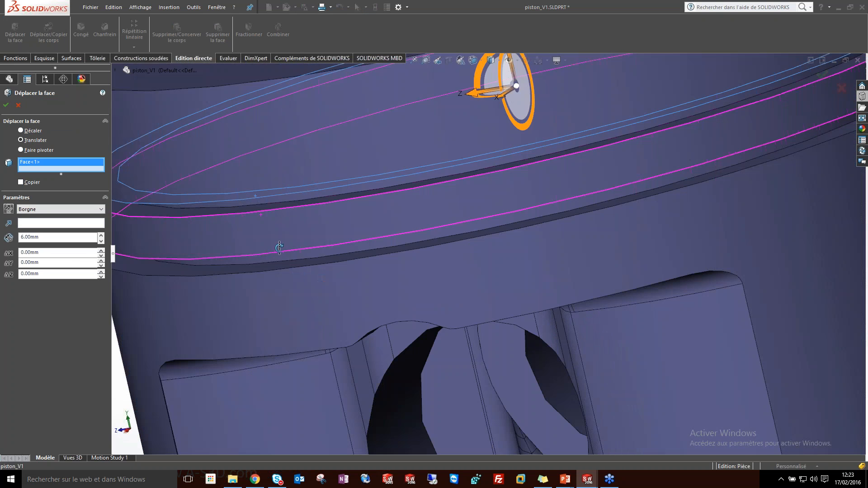
left_click(275, 207)
middle_click_drag(275, 207, 239, 206)
left_click(279, 204)
scroll(279, 204, "up", 5)
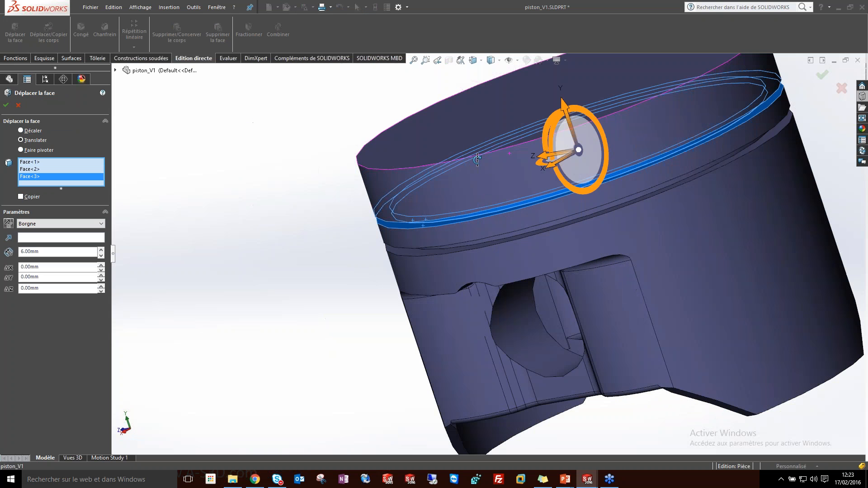
left_click_drag(563, 107, 546, 97)
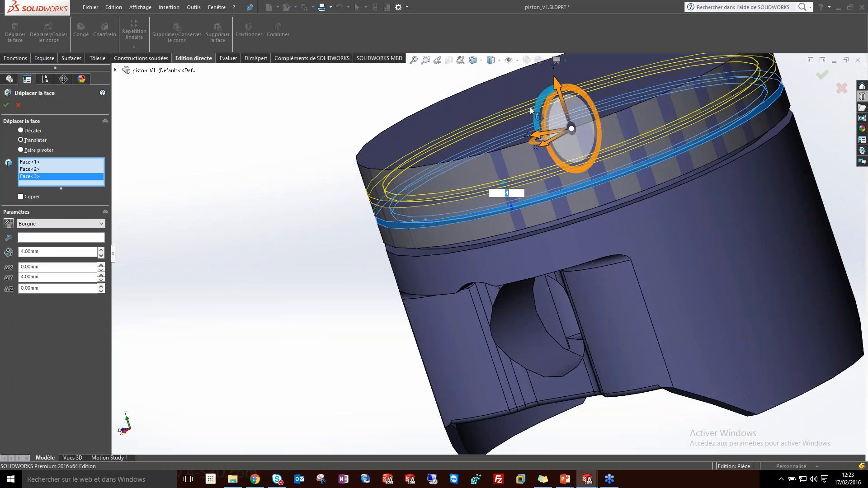
left_click(7, 107)
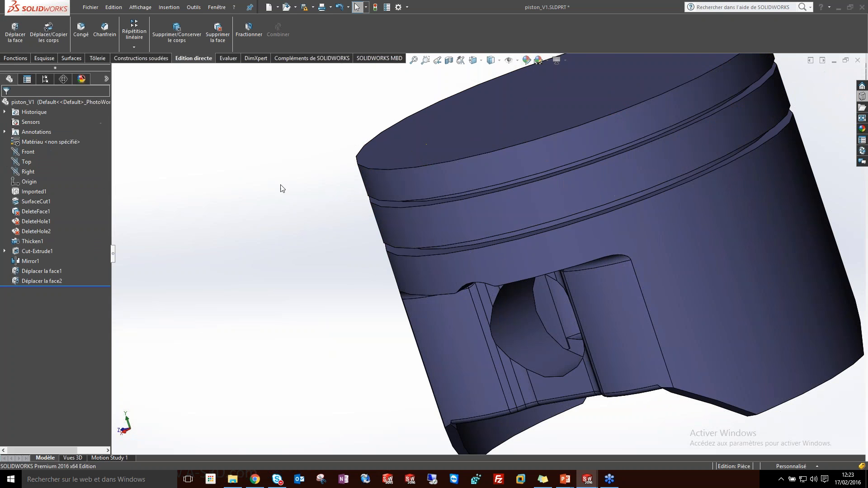
Set the translation distance of the upper ring groove's Déplacer la face2 feature to 3 mm
scroll(461, 195, "down", 3)
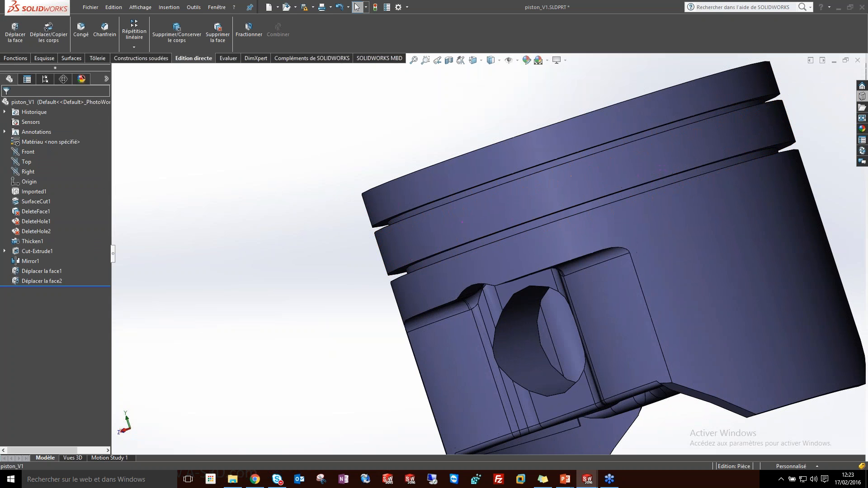
left_click(38, 273)
left_click(38, 282)
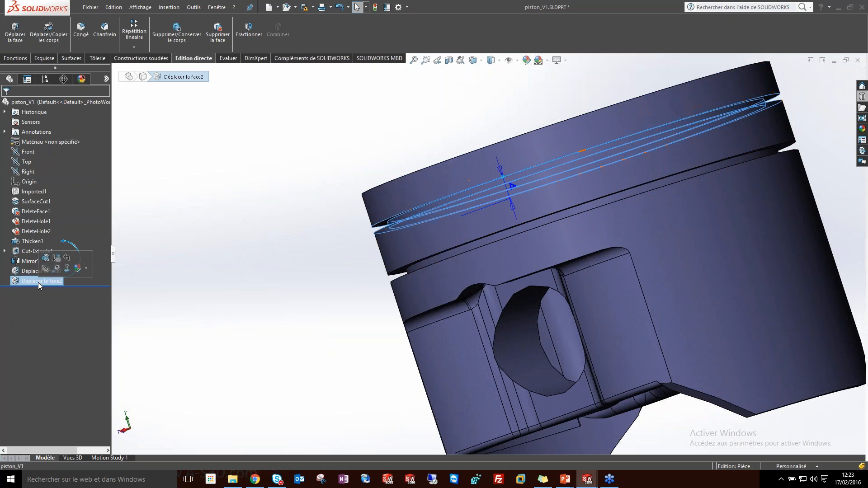
middle_click_drag(267, 219, 282, 229)
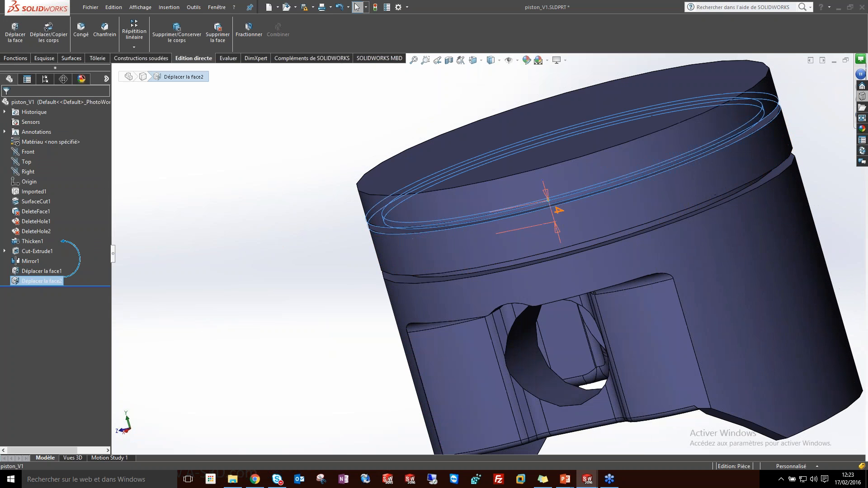
double_click(559, 210)
left_click(517, 210)
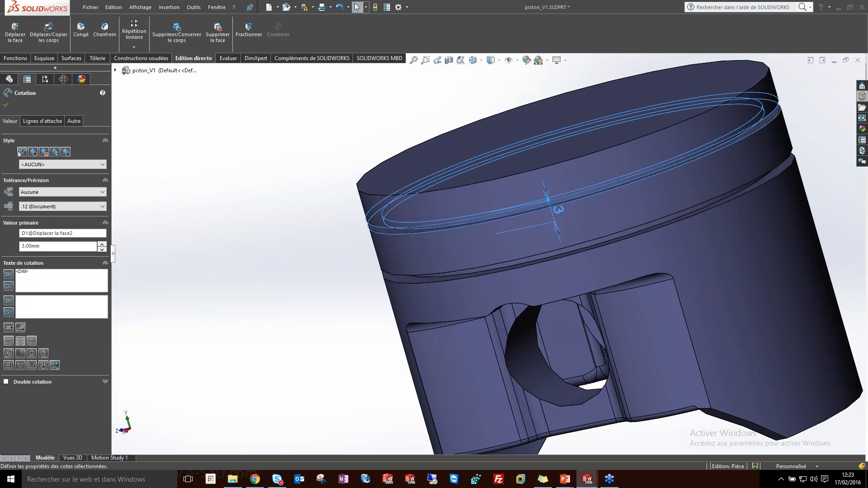
left_click(330, 216)
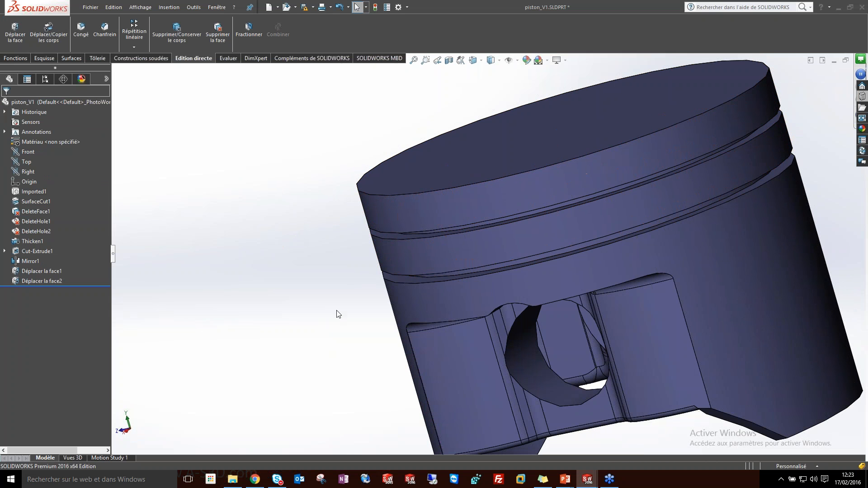
View the whole modified piston and switch to the presentation slide "Comment modifier les fichiers" about direct editing
scroll(337, 314, "down", 5)
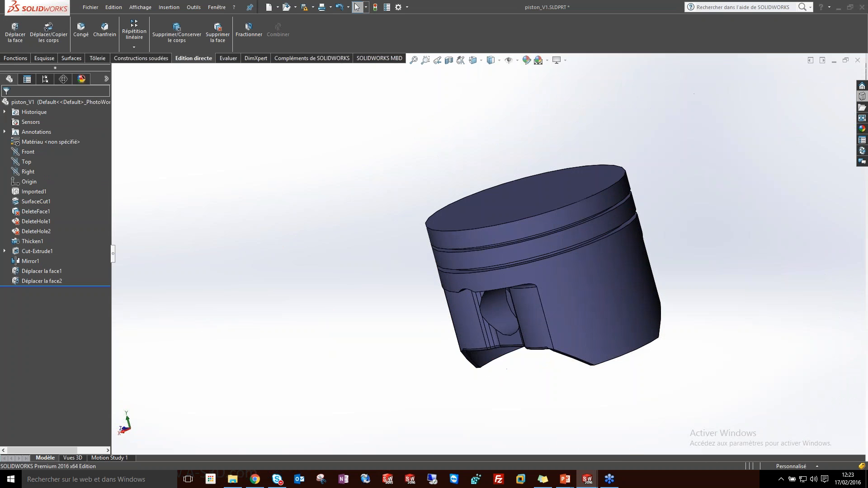
middle_click_drag(506, 267, 549, 290)
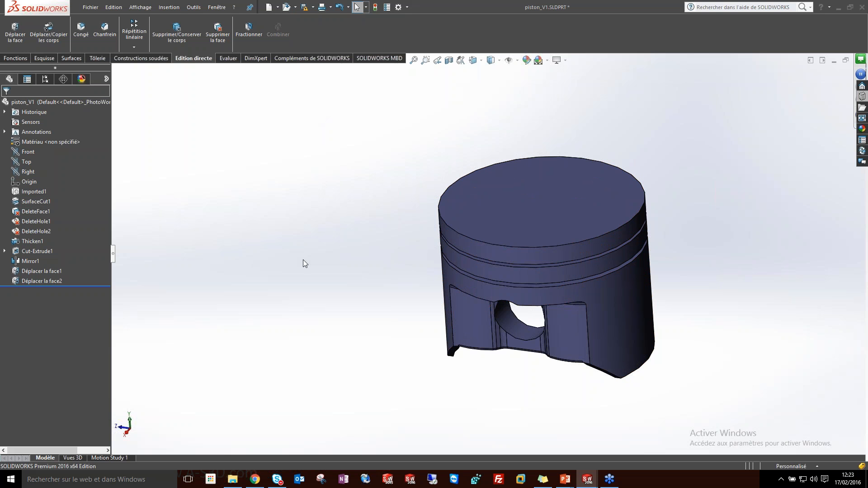
key("alt+Tab")
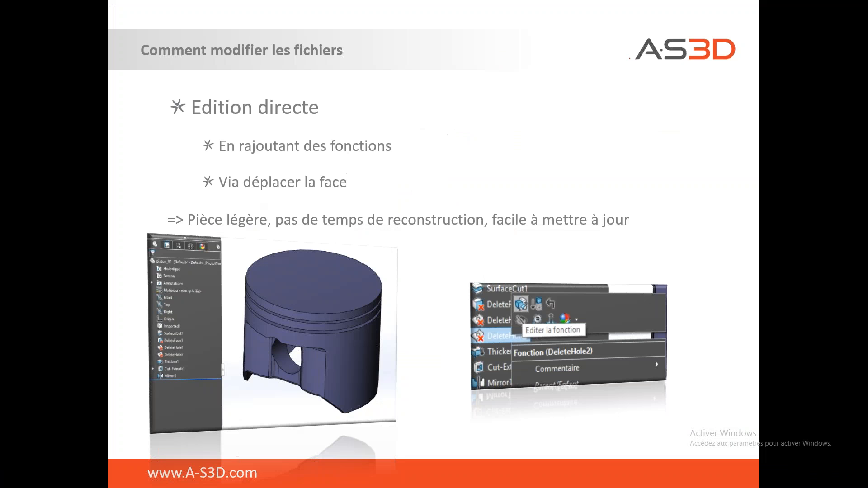